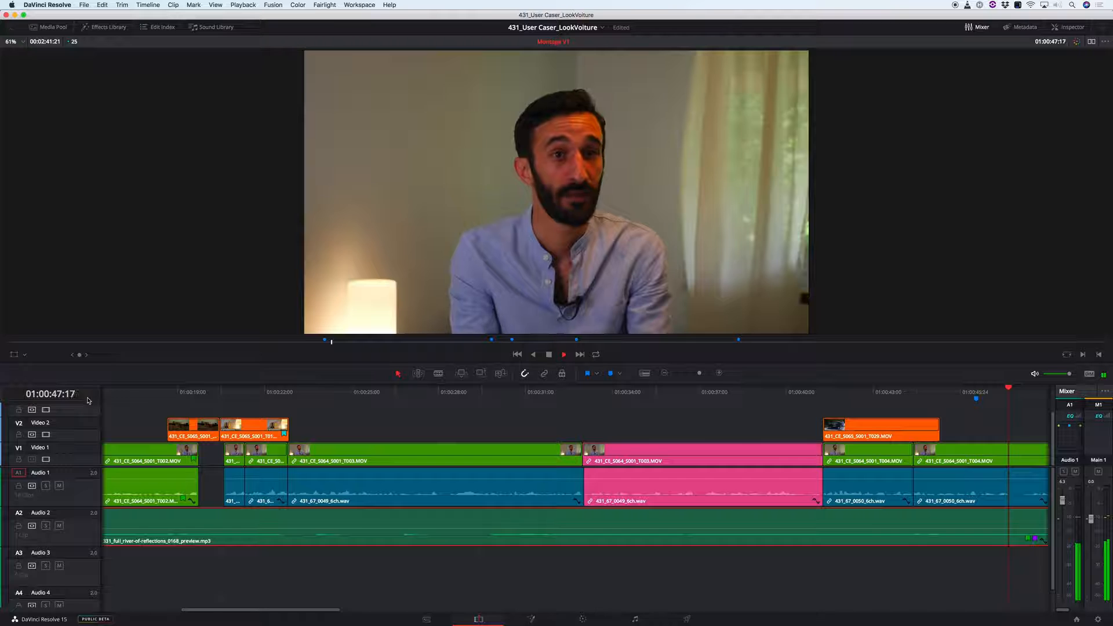
Step: Play back the interview edit, including the passage leading into the car shot
{"action": "key", "text": "k"}
{"action": "key", "text": "l"}
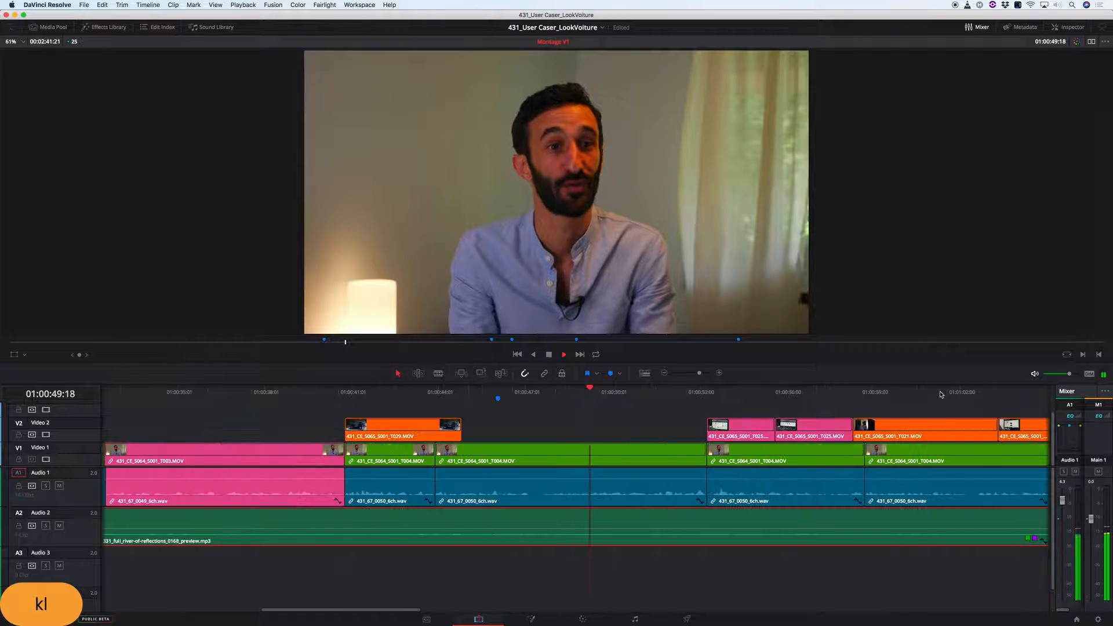
{"action": "key", "text": "l"}
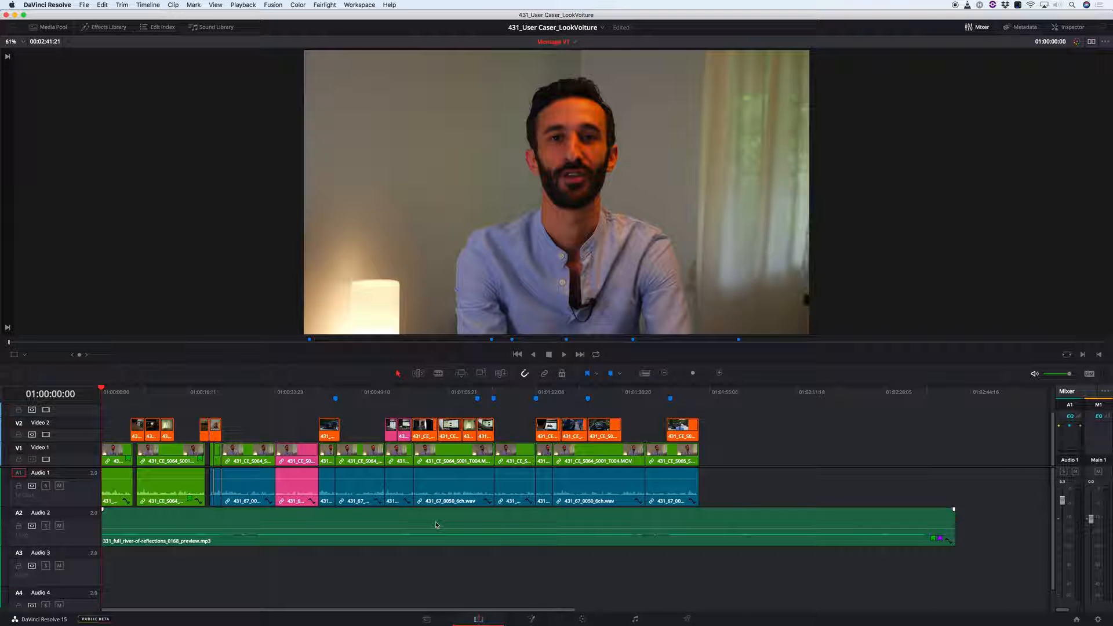
{"action": "left_click", "coordinate": [307, 393]}
{"action": "scroll", "coordinate": [311, 394], "scroll_direction": "up", "scroll_amount": 3}
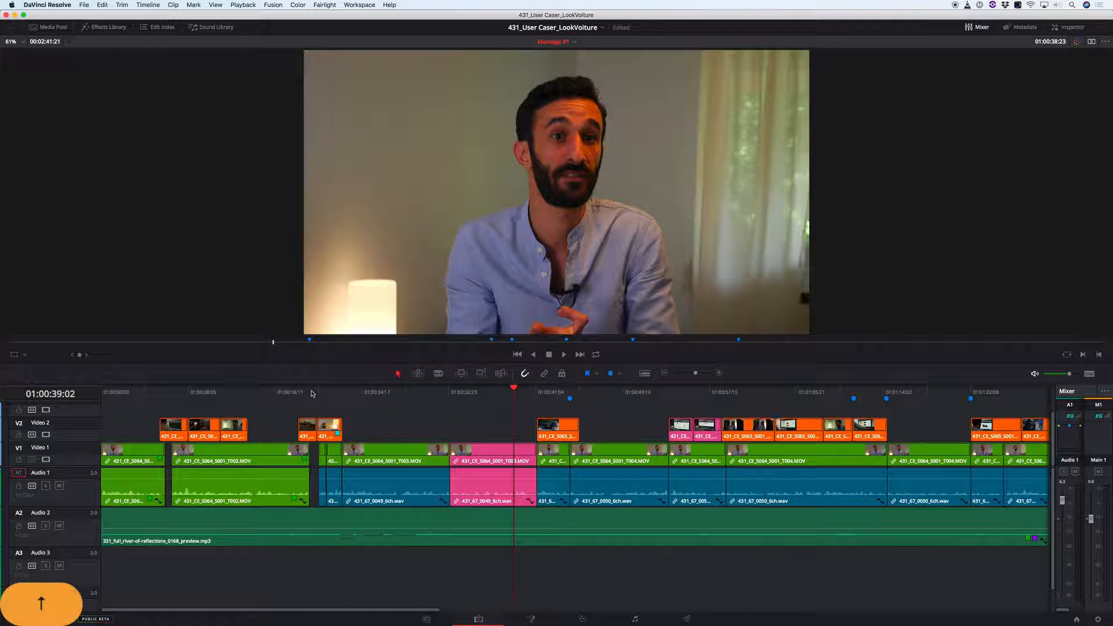
{"action": "key", "text": "space"}
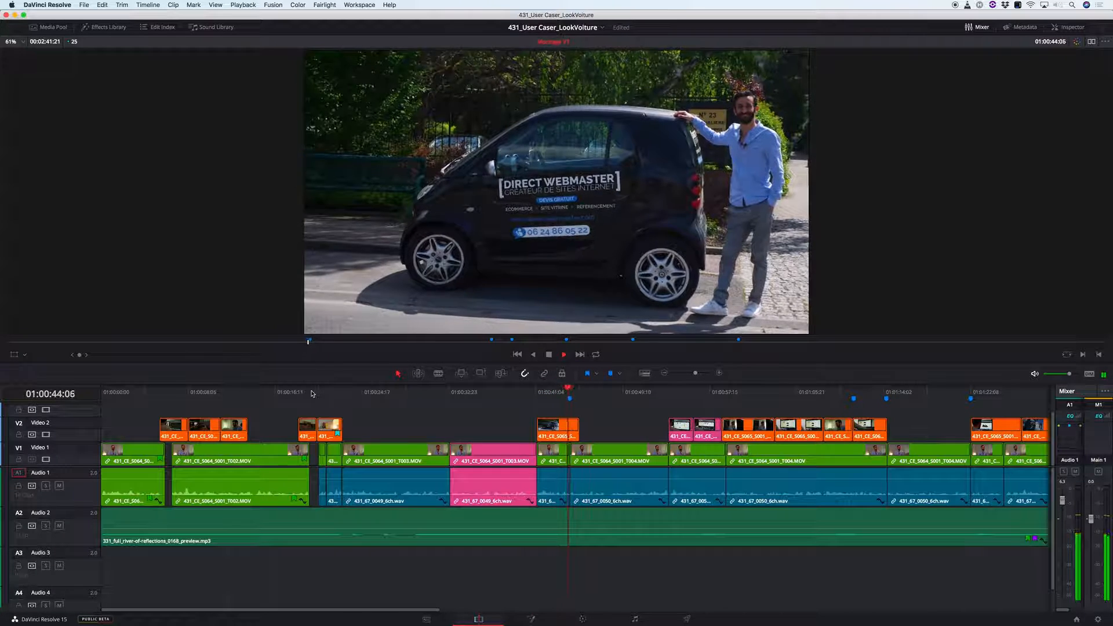
Step: Trim the end of the car B-roll clip on Video 2 back to the interview cut below it
{"action": "key", "text": "Up"}
{"action": "key", "text": "Up"}
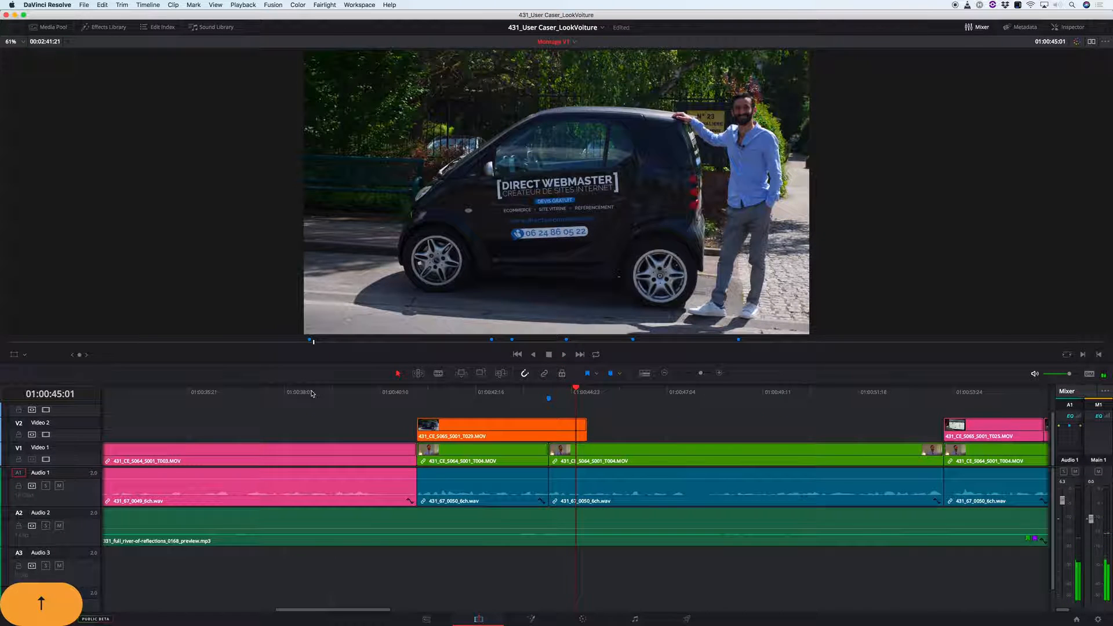
{"action": "key", "text": "Up"}
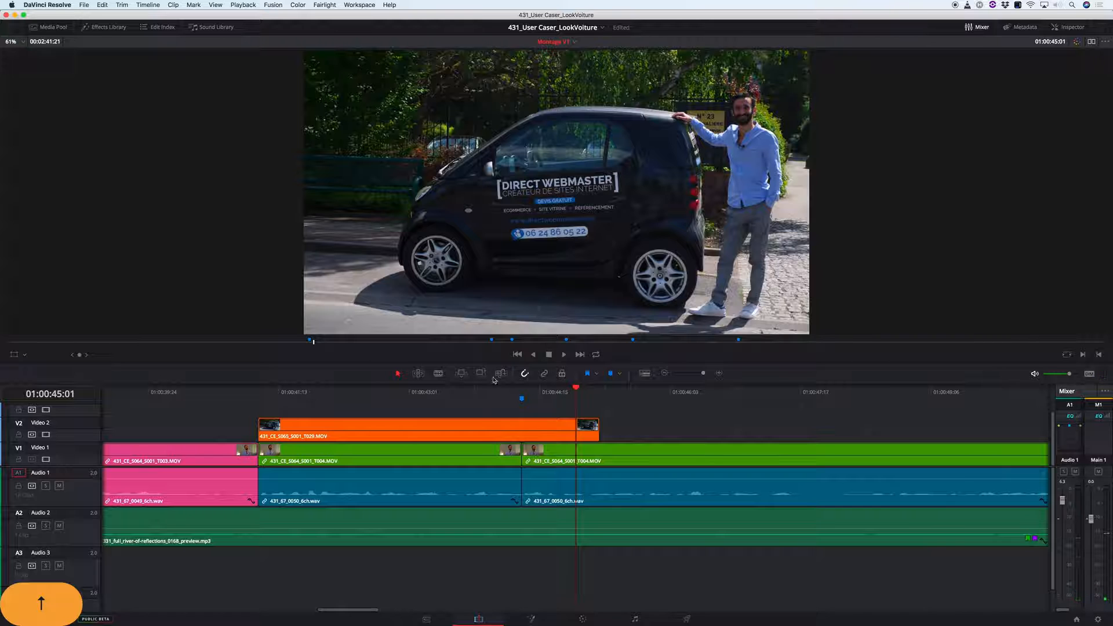
{"action": "left_click", "coordinate": [595, 432]}
{"action": "left_click_drag", "start_coordinate": [595, 433], "coordinate": [520, 430]}
{"action": "left_click_drag", "start_coordinate": [598, 430], "coordinate": [520, 430]}
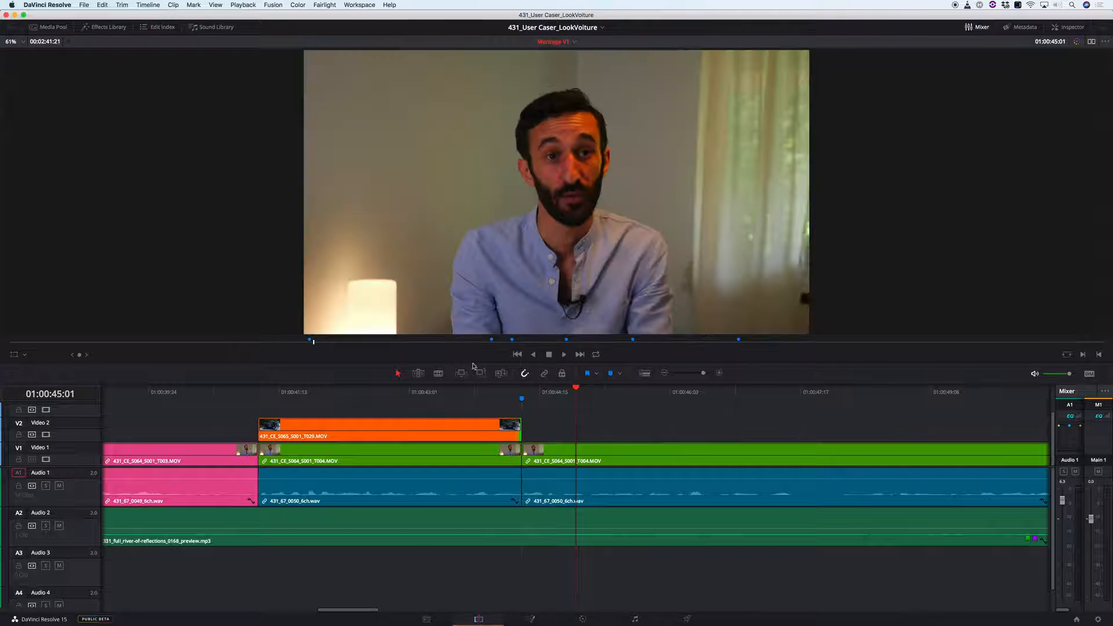
Step: Try to ripple-trim the start of the interview clip after the car shot by 3 frames in Trim Edit mode, and play the cut
{"action": "left_click", "coordinate": [418, 375]}
{"action": "left_click_drag", "start_coordinate": [525, 485], "coordinate": [510, 485]}
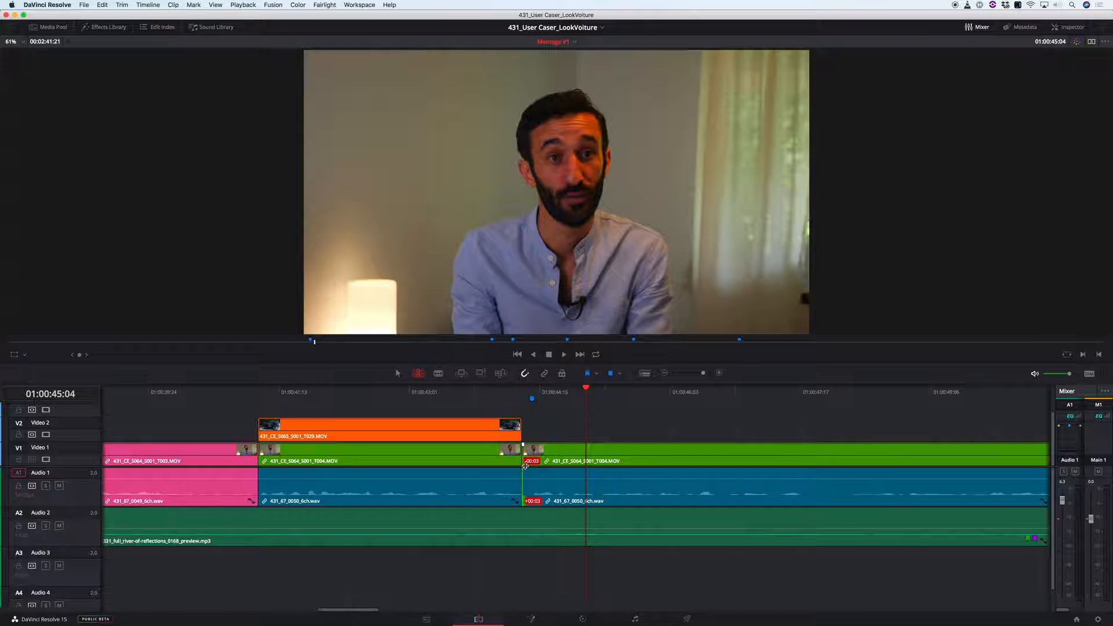
{"action": "left_click", "coordinate": [515, 392]}
{"action": "key", "text": "space"}
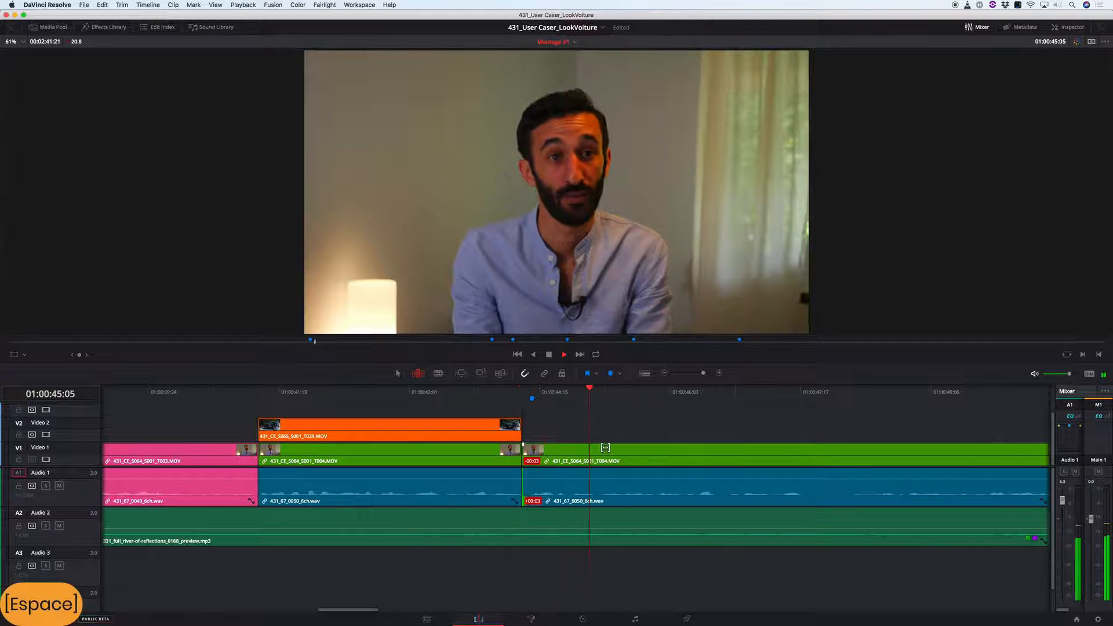
{"action": "key", "text": "space"}
{"action": "left_click", "coordinate": [459, 393]}
{"action": "key", "text": "space"}
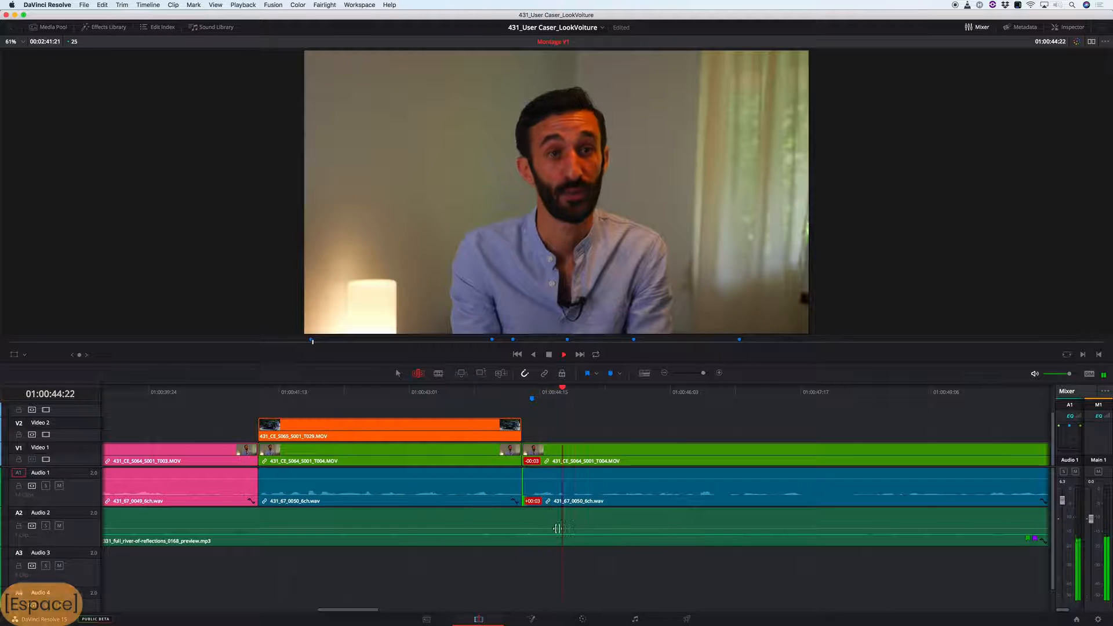
{"action": "key", "text": "space"}
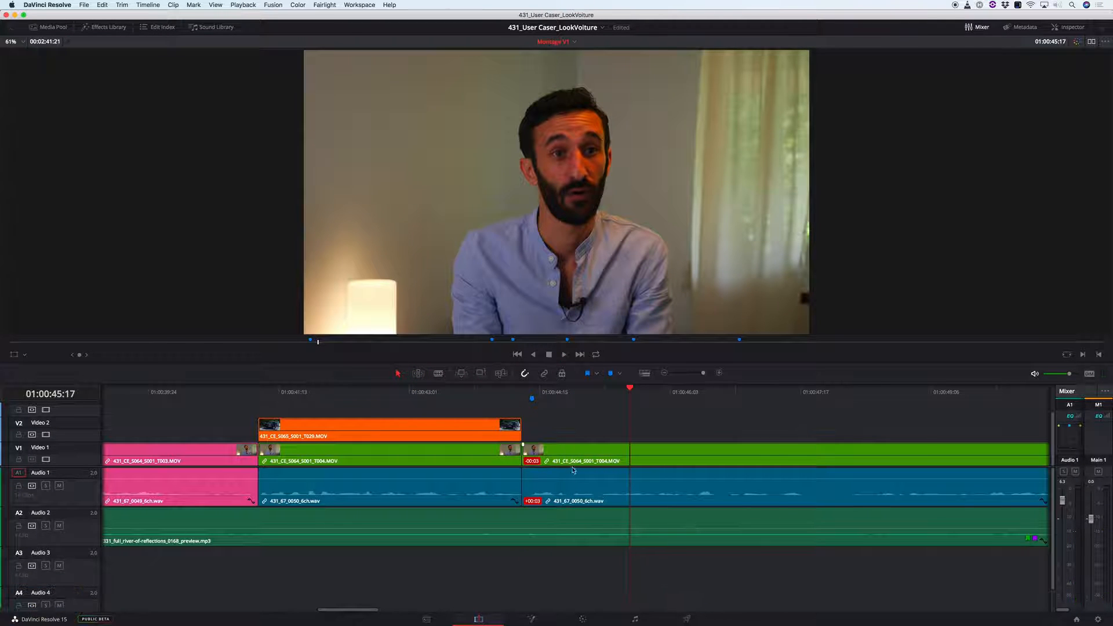
Step: Inspect the sync offsets on the interview clips across the rest of the timeline
{"action": "scroll", "coordinate": [560, 479], "scroll_direction": "up", "scroll_amount": 5}
{"action": "scroll", "coordinate": [591, 490], "scroll_direction": "down", "scroll_amount": 5}
{"action": "scroll", "coordinate": [812, 484], "scroll_direction": "down", "scroll_amount": 8}
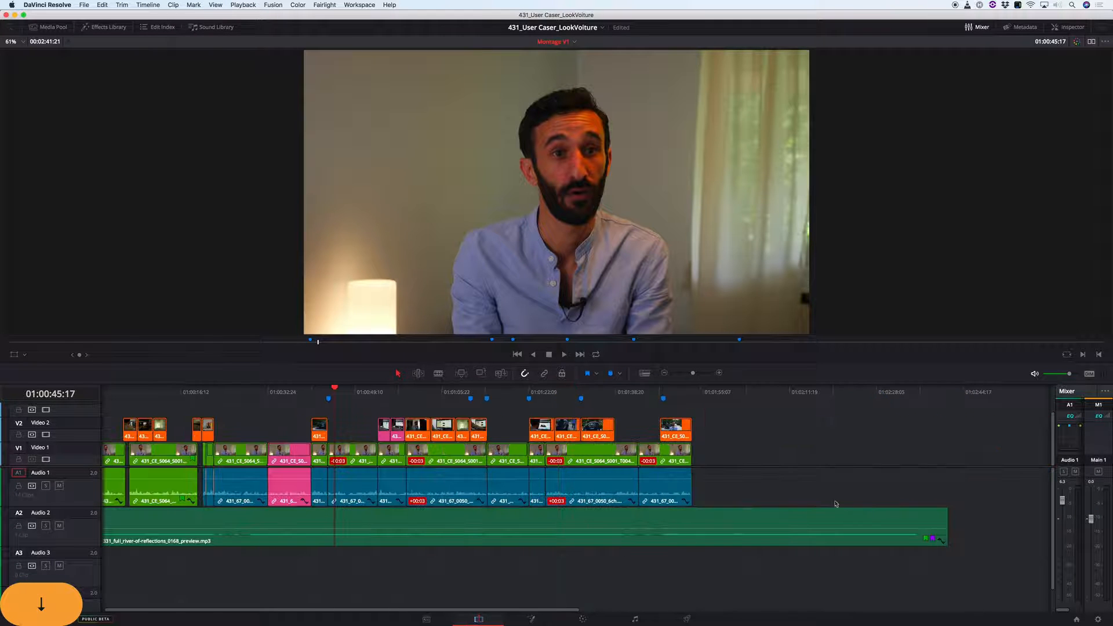
{"action": "left_click_drag", "start_coordinate": [741, 486], "coordinate": [331, 489]}
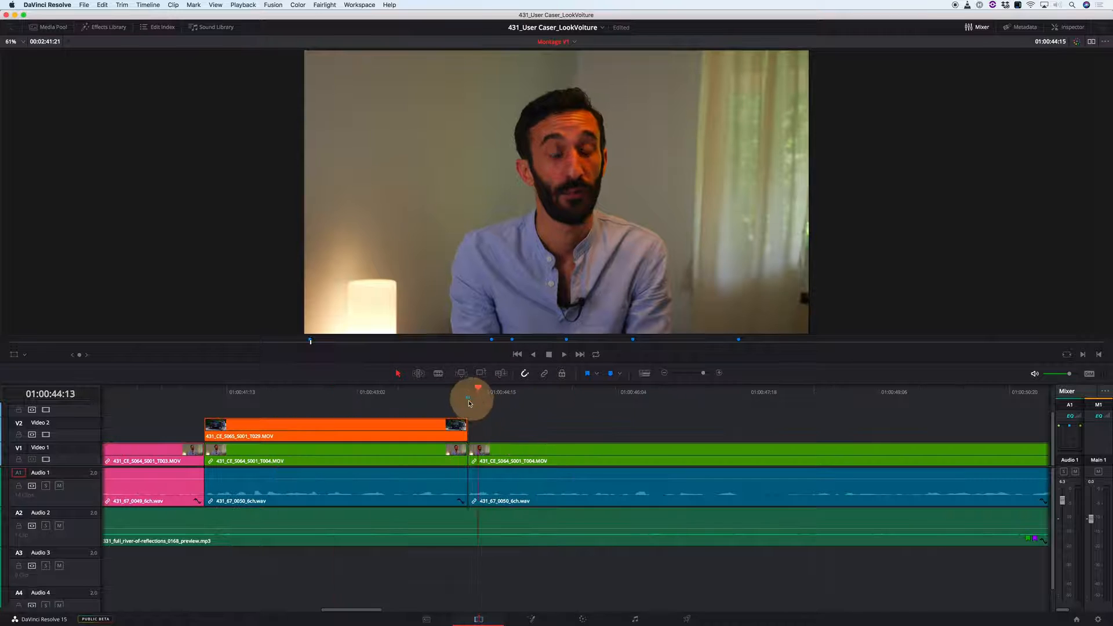
Step: Mark a range around the car shot's end cut from 01:00:43:14 to 01:00:45:01 and play it in a loop
{"action": "left_click_drag", "start_coordinate": [477, 398], "coordinate": [463, 405]}
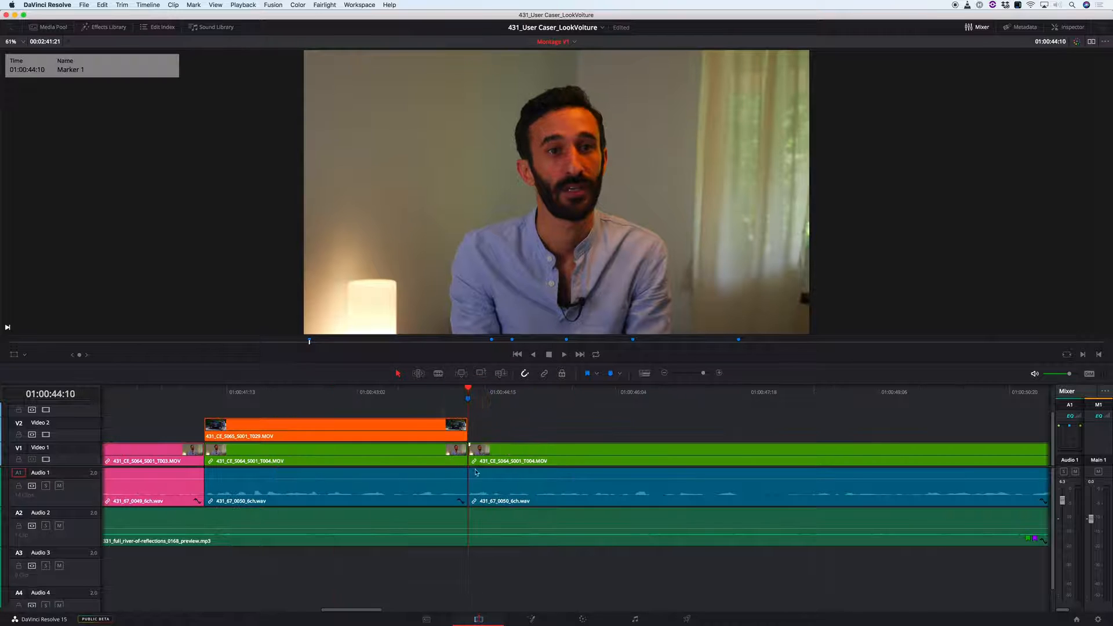
{"action": "left_click", "coordinate": [397, 392]}
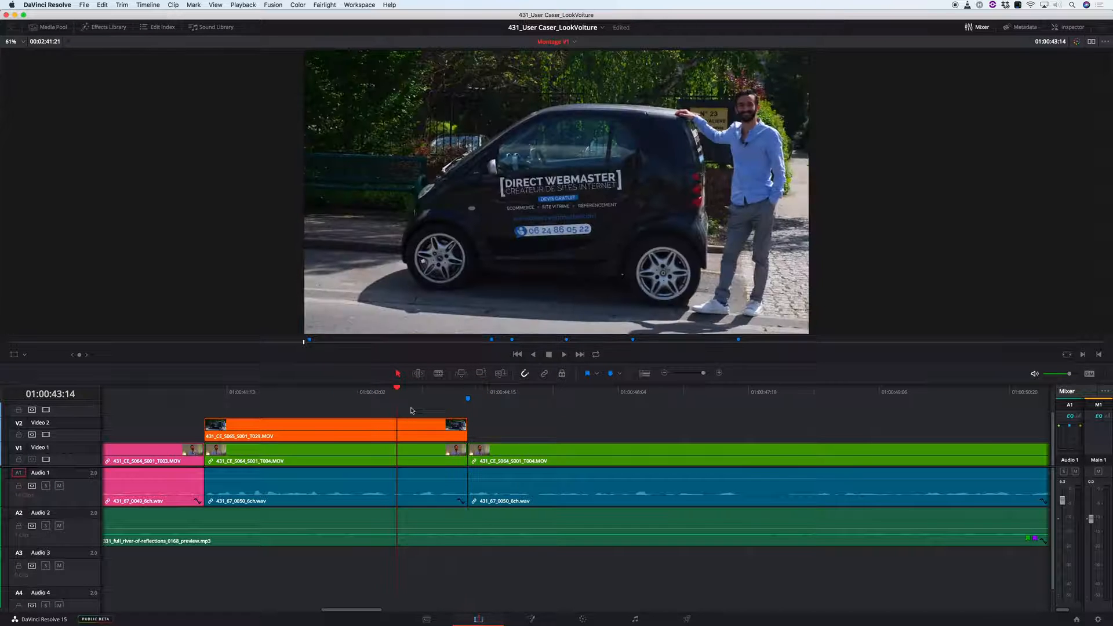
{"action": "key", "text": "i"}
{"action": "left_click", "coordinate": [510, 392]}
{"action": "key", "text": "o"}
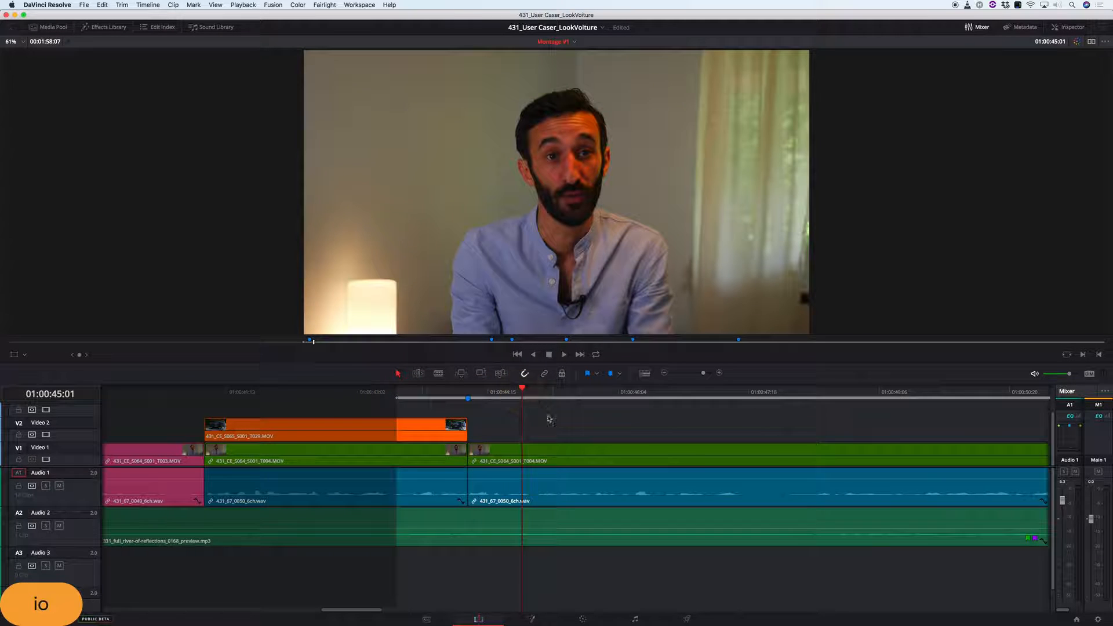
{"action": "left_click", "coordinate": [596, 354]}
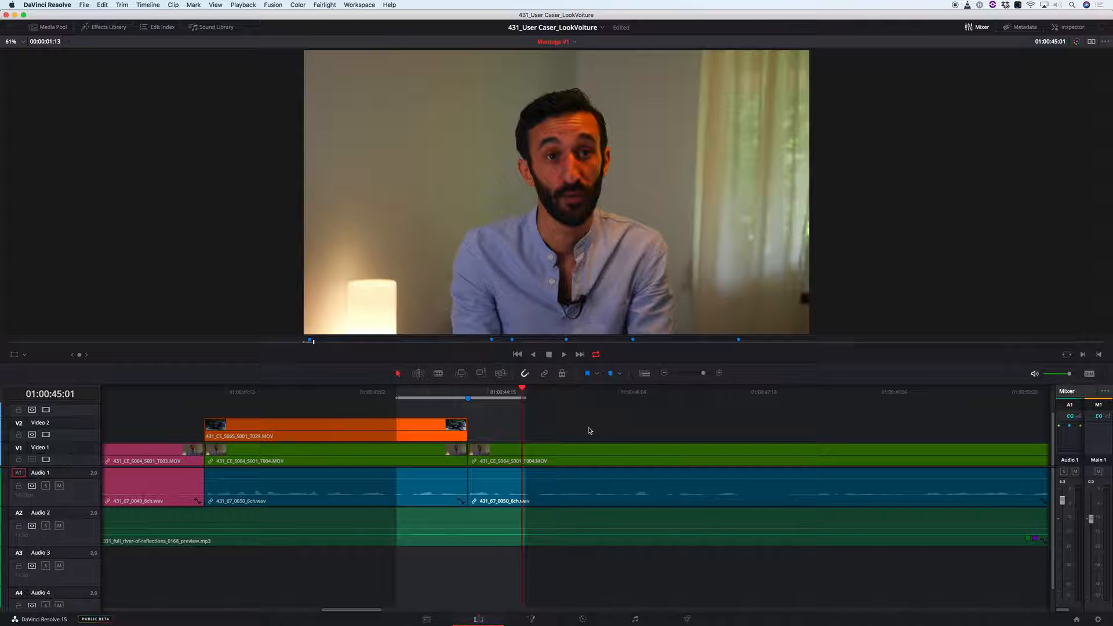
{"action": "key", "text": "section"}
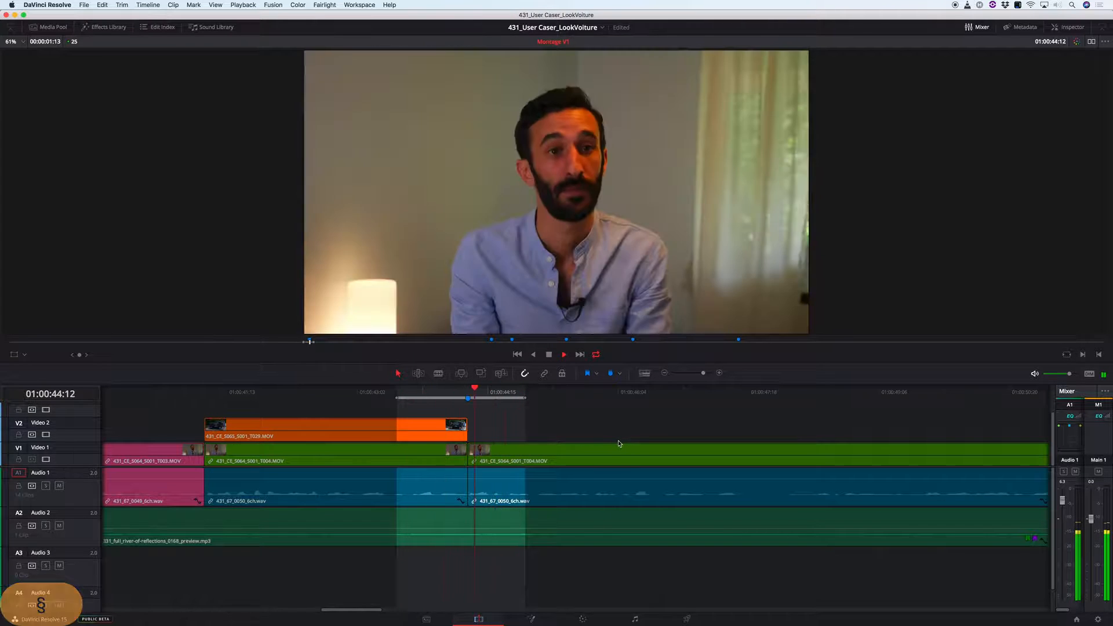
{"action": "key", "text": "space"}
Step: Search Keyboard Mapping for "play" commands and for the command assigned to the § shortcut, closing it without saving
{"action": "left_click", "coordinate": [52, 29]}
{"action": "left_click", "coordinate": [571, 206]}
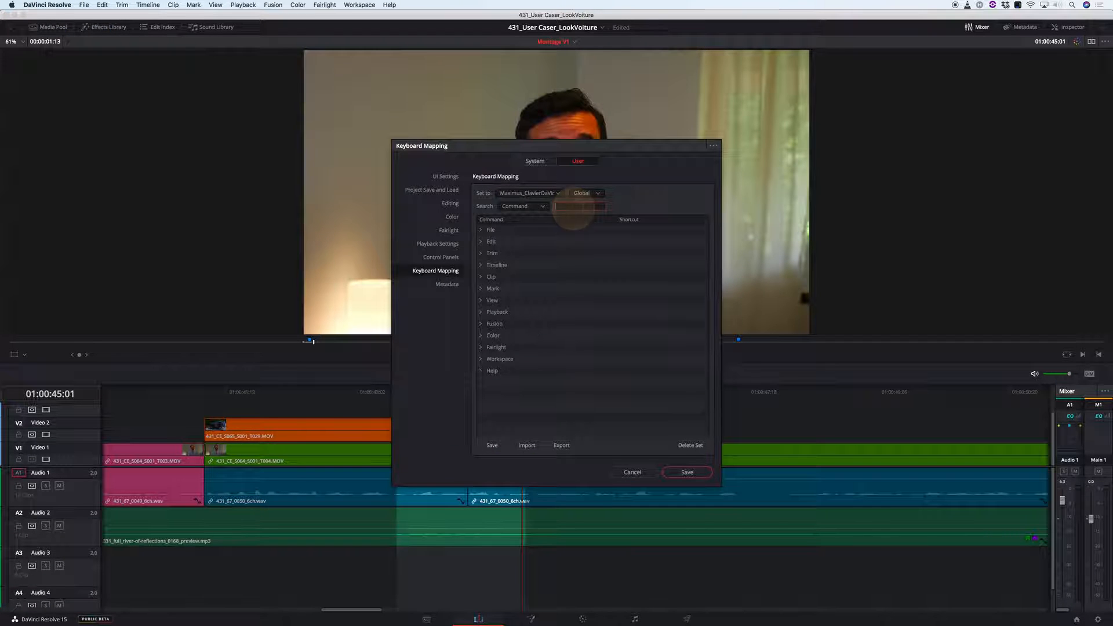
{"action": "type", "text": "play"}
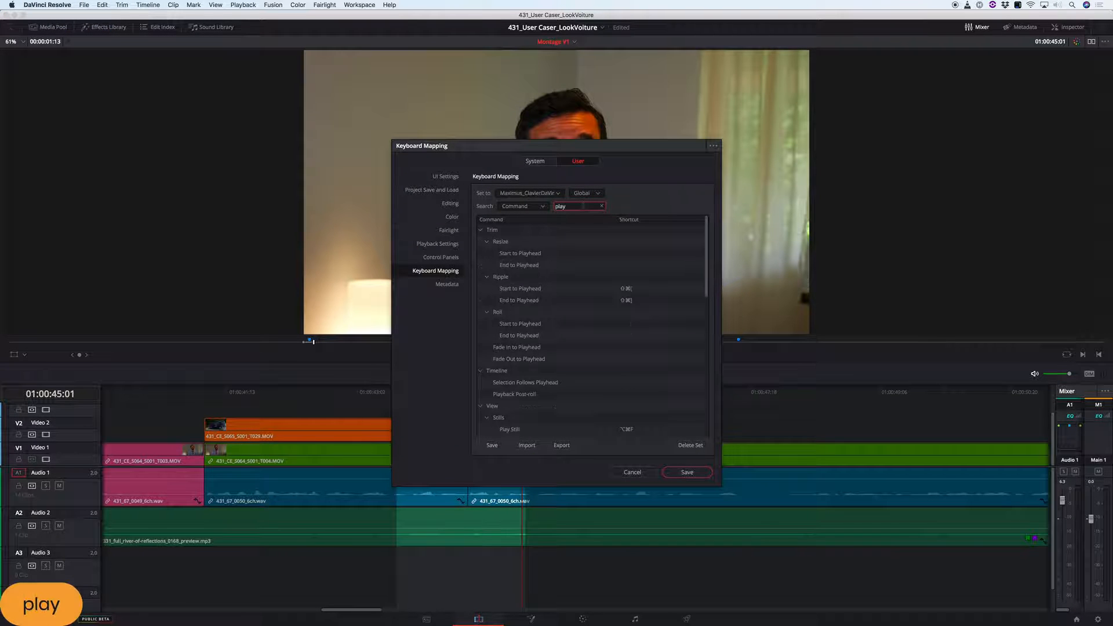
{"action": "key", "text": "BackSpace"}
{"action": "key", "text": "BackSpace"}
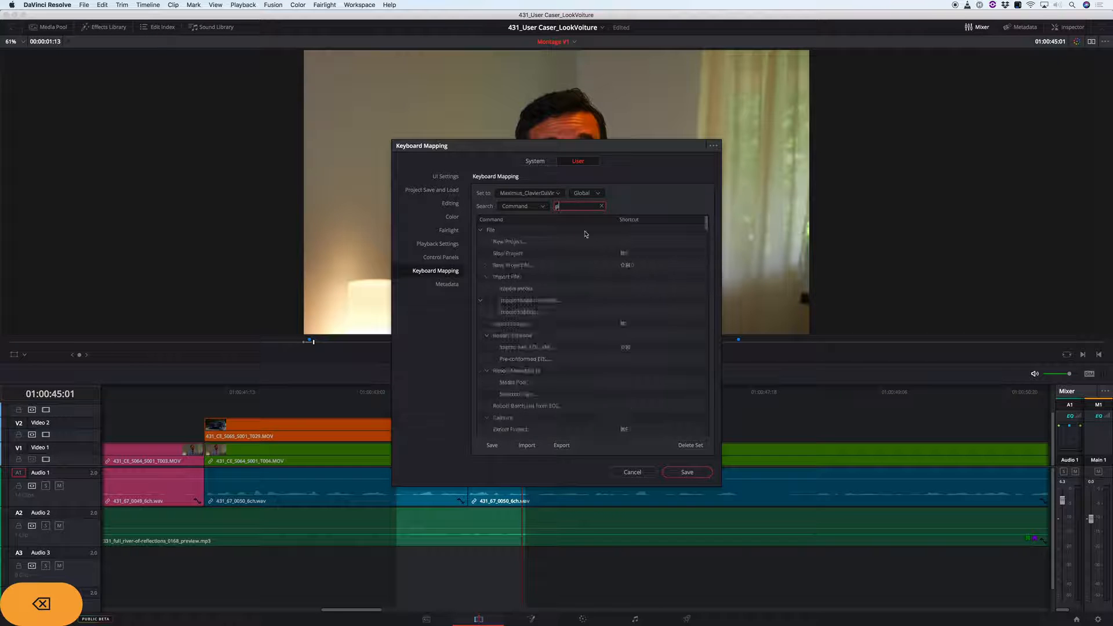
{"action": "left_click", "coordinate": [522, 206]}
{"action": "left_click", "coordinate": [516, 228]}
{"action": "left_click", "coordinate": [573, 206]}
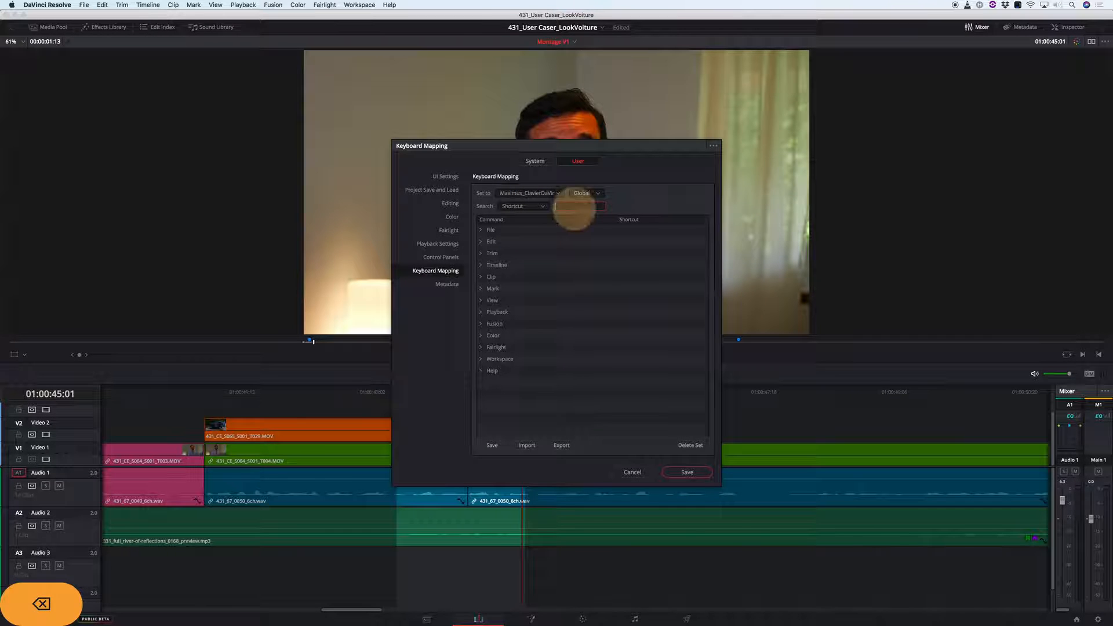
{"action": "type", "text": "§"}
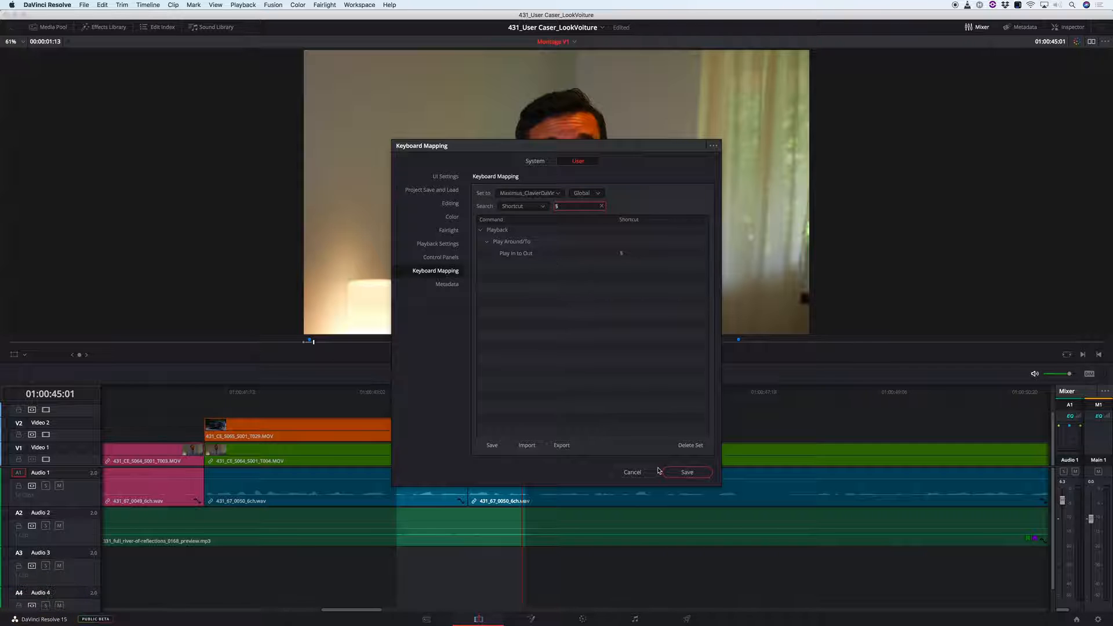
{"action": "left_click", "coordinate": [616, 475]}
Step: Play the marked range from in to out with looping off and again with looping on
{"action": "left_click_drag", "start_coordinate": [445, 391], "coordinate": [421, 392]}
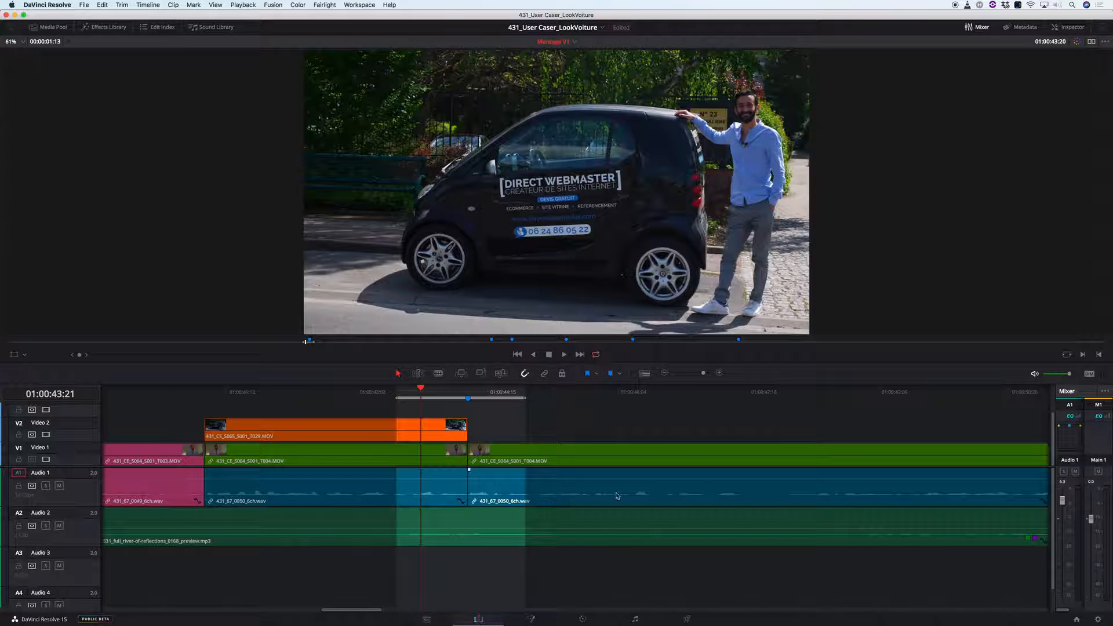
{"action": "key", "text": "section"}
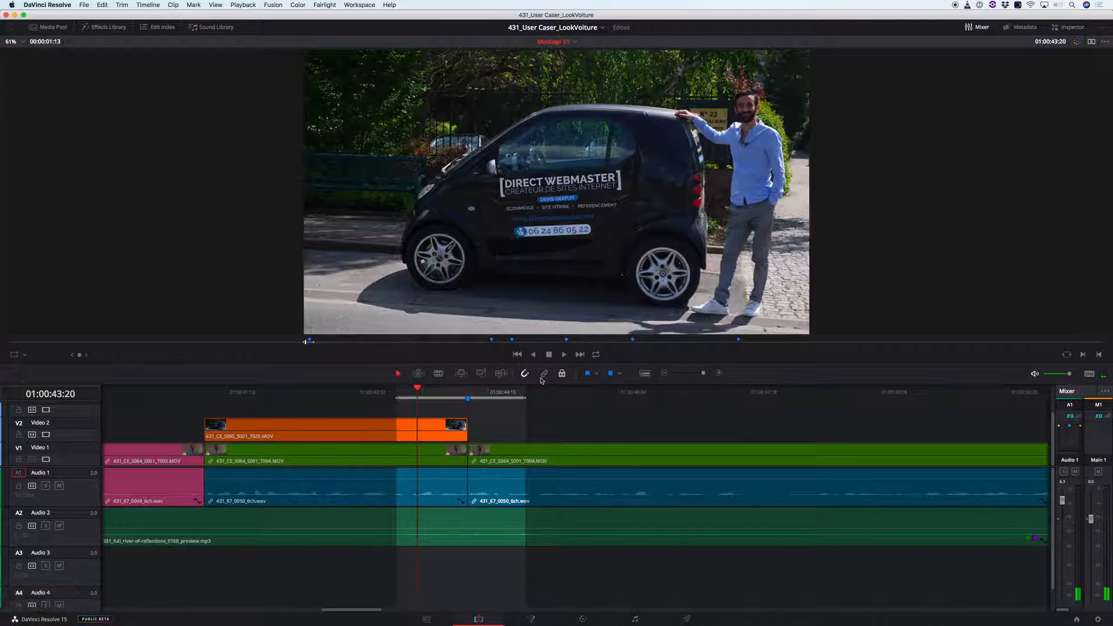
{"action": "left_click", "coordinate": [596, 354]}
{"action": "key", "text": "section"}
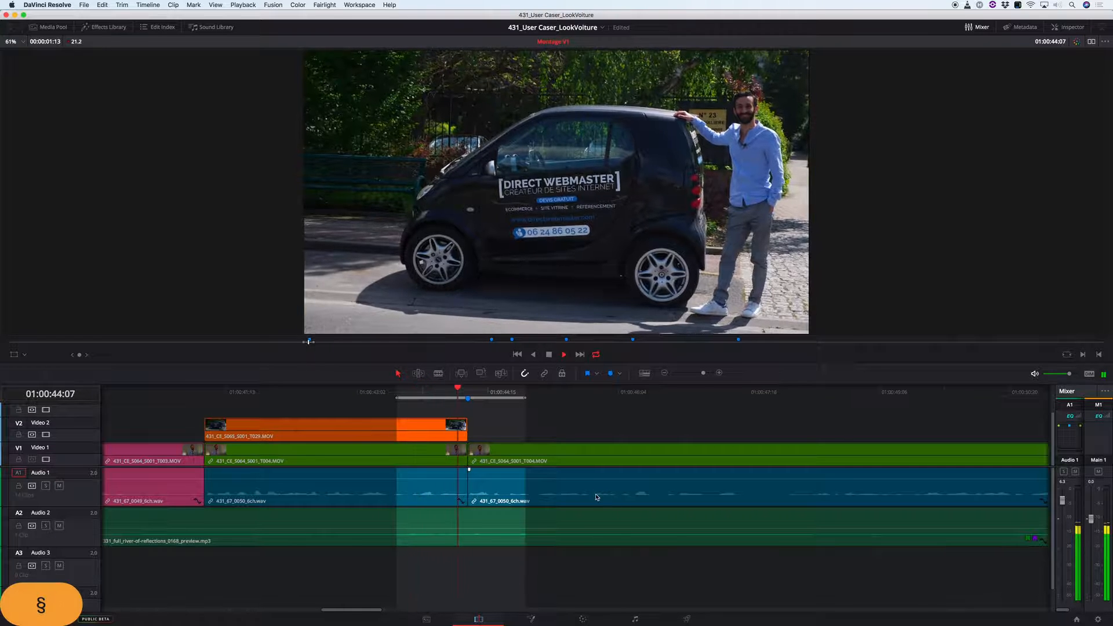
{"action": "key", "text": "space"}
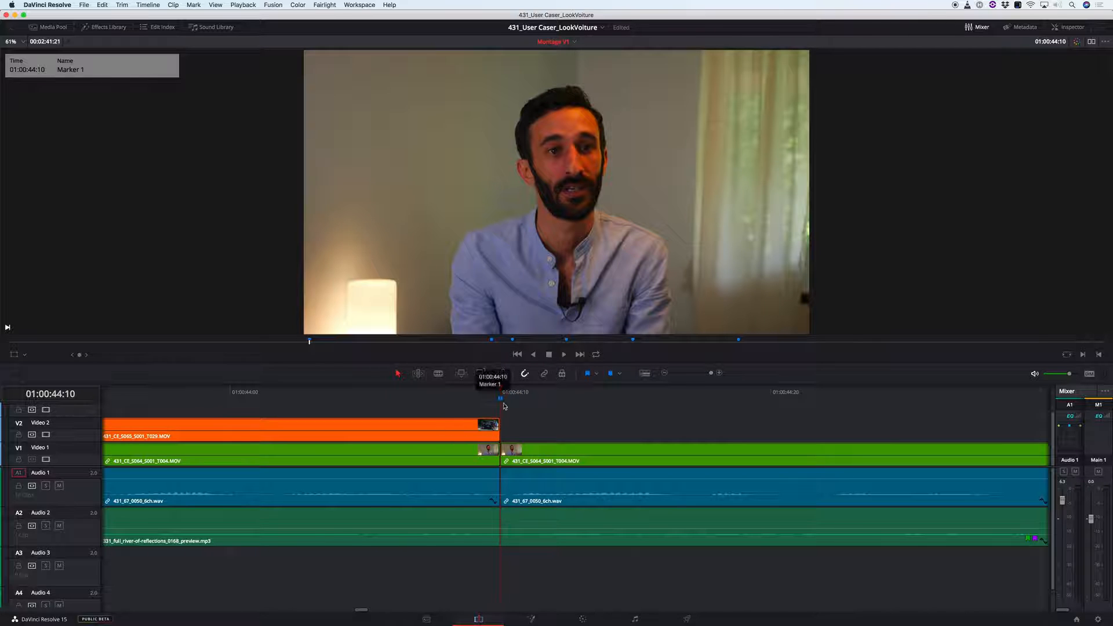
{"action": "left_click", "coordinate": [418, 373]}
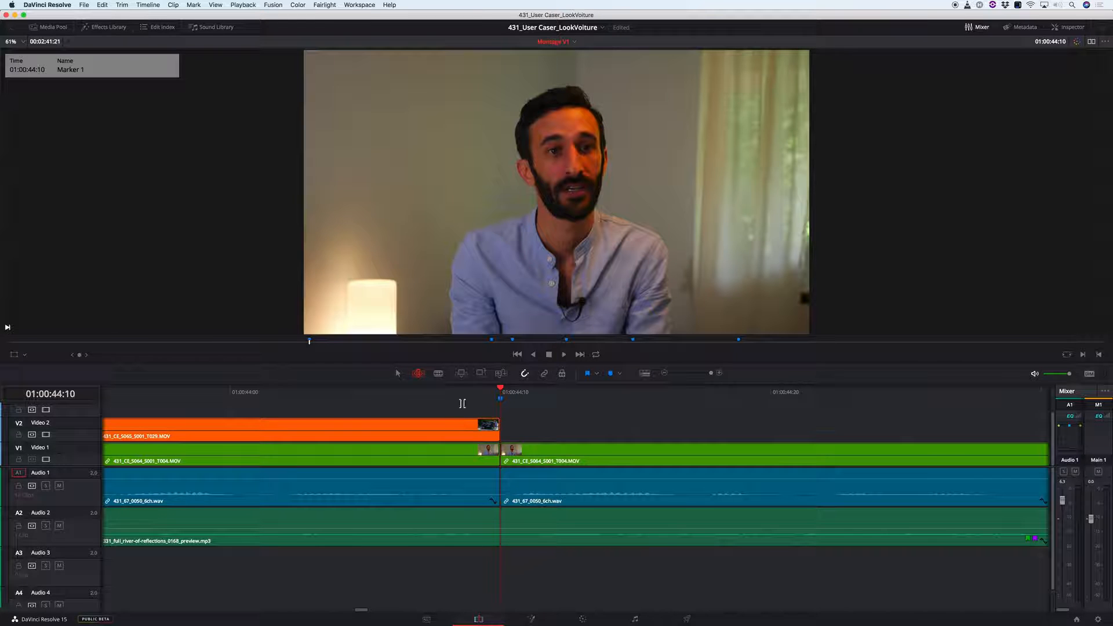
{"action": "left_click", "coordinate": [399, 373]}
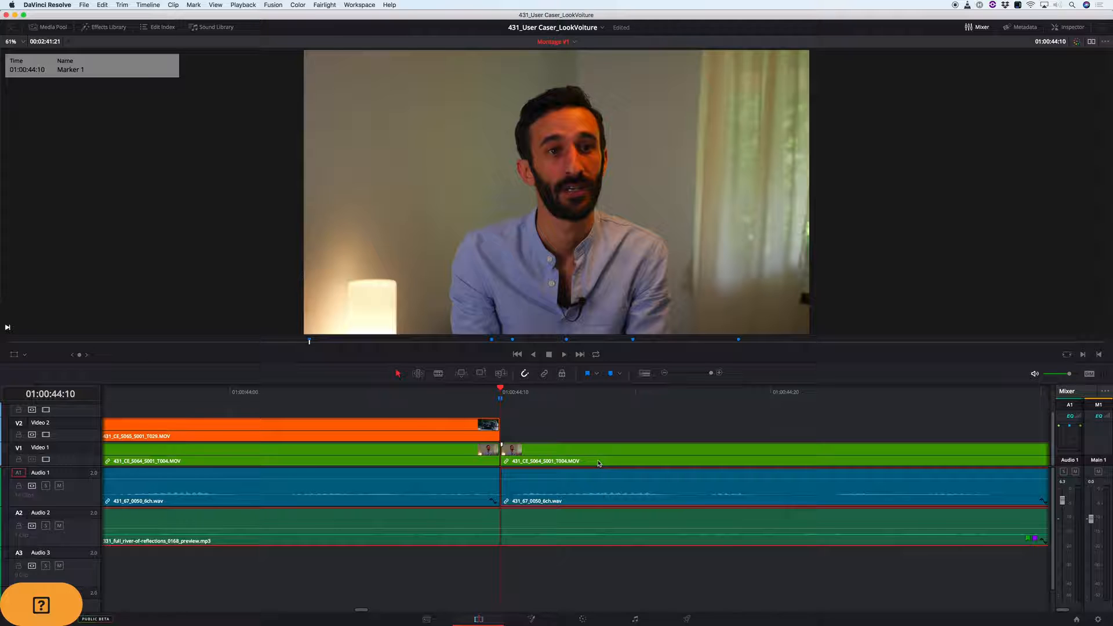
Step: Shift all clips after the 01:00:44:10 cut, except the Audio 2 music, forward so the next interview clip starts at 01:00:49:20
{"action": "key", "text": "shift+z"}
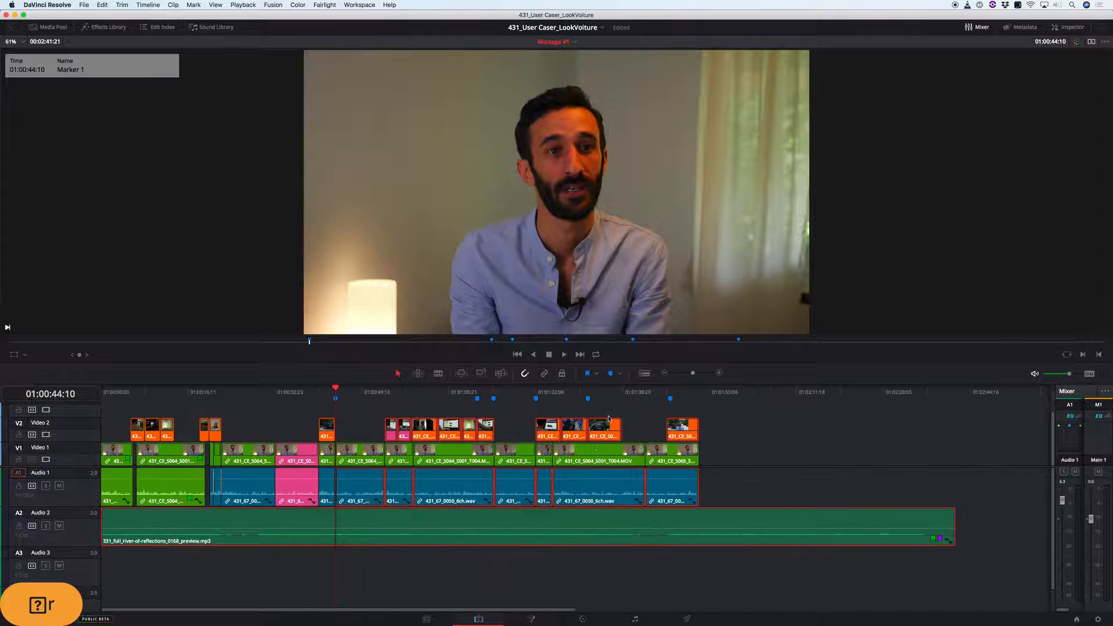
{"action": "left_click", "coordinate": [440, 524]}
{"action": "left_click_drag", "start_coordinate": [445, 490], "coordinate": [467, 492]}
{"action": "key", "text": "Up"}
{"action": "key", "text": "Up"}
{"action": "key", "text": "Up"}
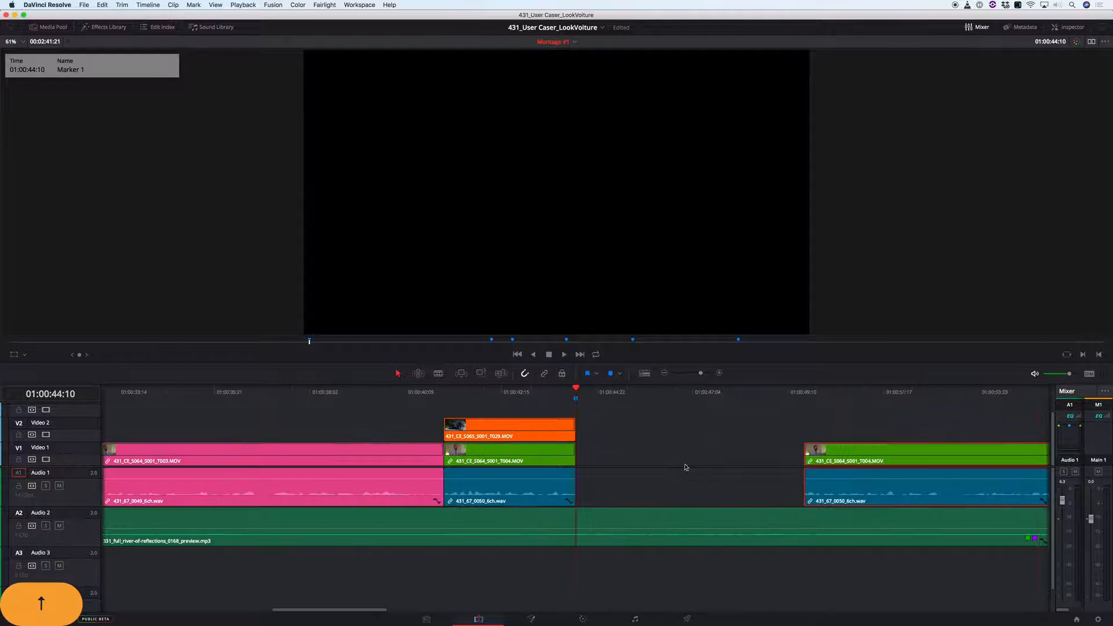
Step: Extend the start of the interview video and audio after the gap back by about 5 frames and play into it
{"action": "key", "text": "Down"}
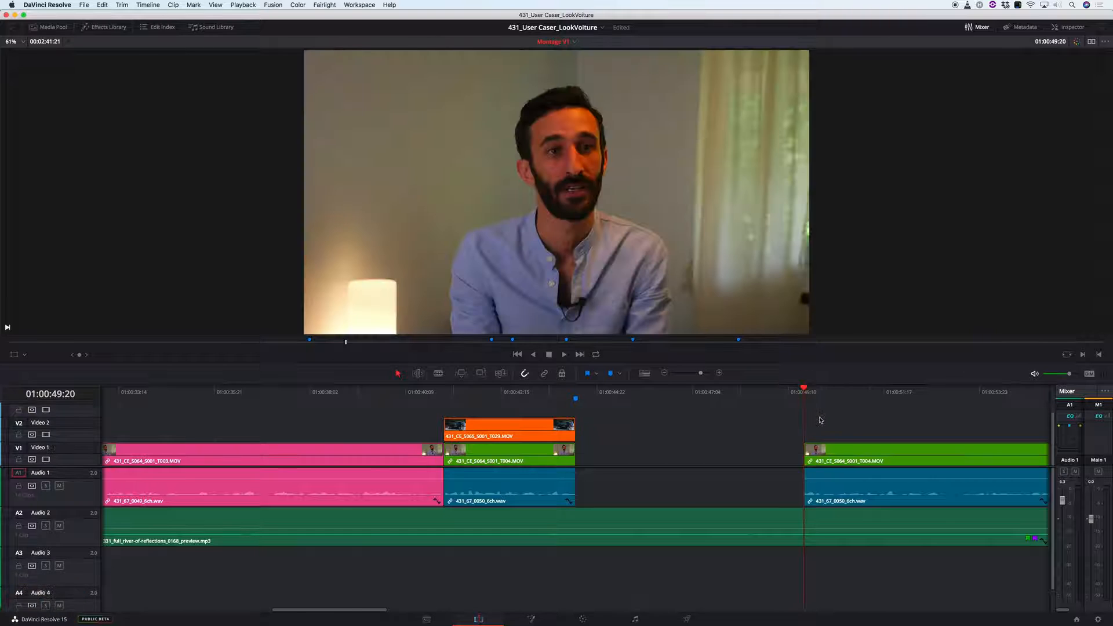
{"action": "key", "text": "super+equal"}
{"action": "key", "text": "super+equal"}
{"action": "left_click_drag", "start_coordinate": [578, 490], "coordinate": [542, 452]}
{"action": "left_click_drag", "start_coordinate": [518, 392], "coordinate": [447, 391]}
{"action": "key", "text": "l"}
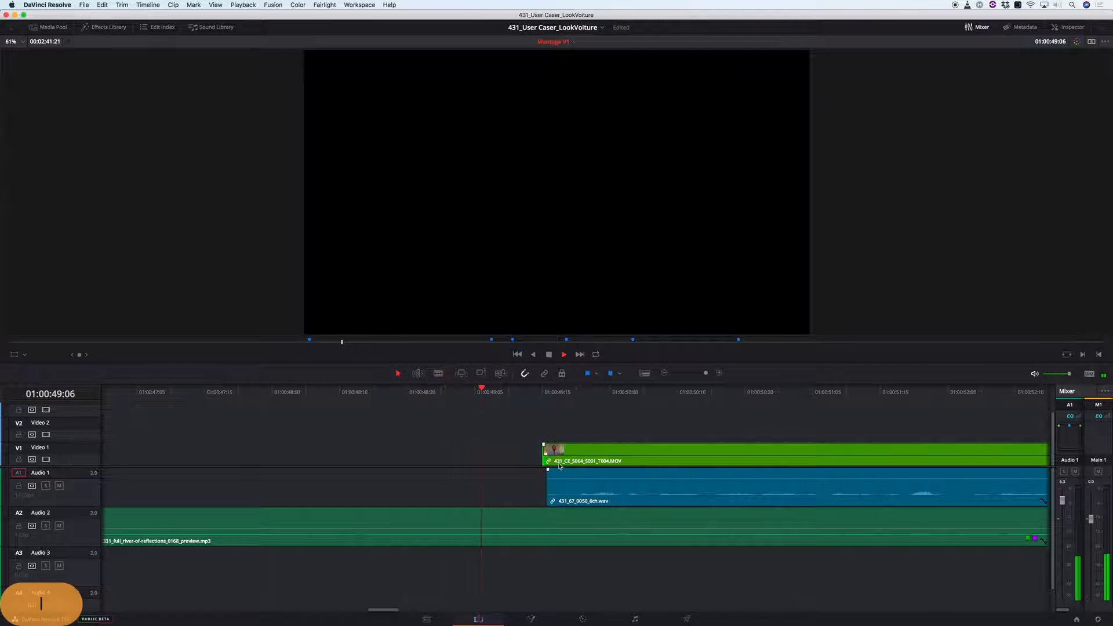
{"action": "key", "text": "k"}
Step: Mark an out point at 01:00:49:18, trim the start of the interview video and audio after the gap to it, and replay the start
{"action": "left_click", "coordinate": [570, 399]}
{"action": "key", "text": "l"}
{"action": "key", "text": "k"}
{"action": "left_click", "coordinate": [561, 405]}
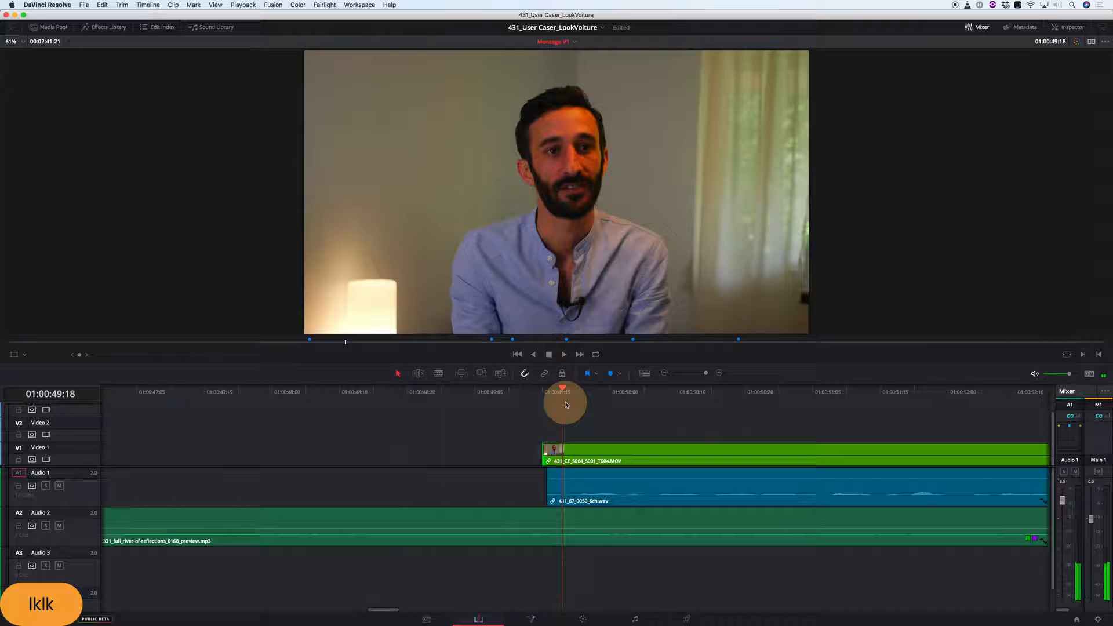
{"action": "key", "text": "o"}
{"action": "left_click_drag", "start_coordinate": [544, 451], "coordinate": [563, 481]}
{"action": "left_click_drag", "start_coordinate": [538, 399], "coordinate": [433, 388]}
{"action": "key", "text": "l"}
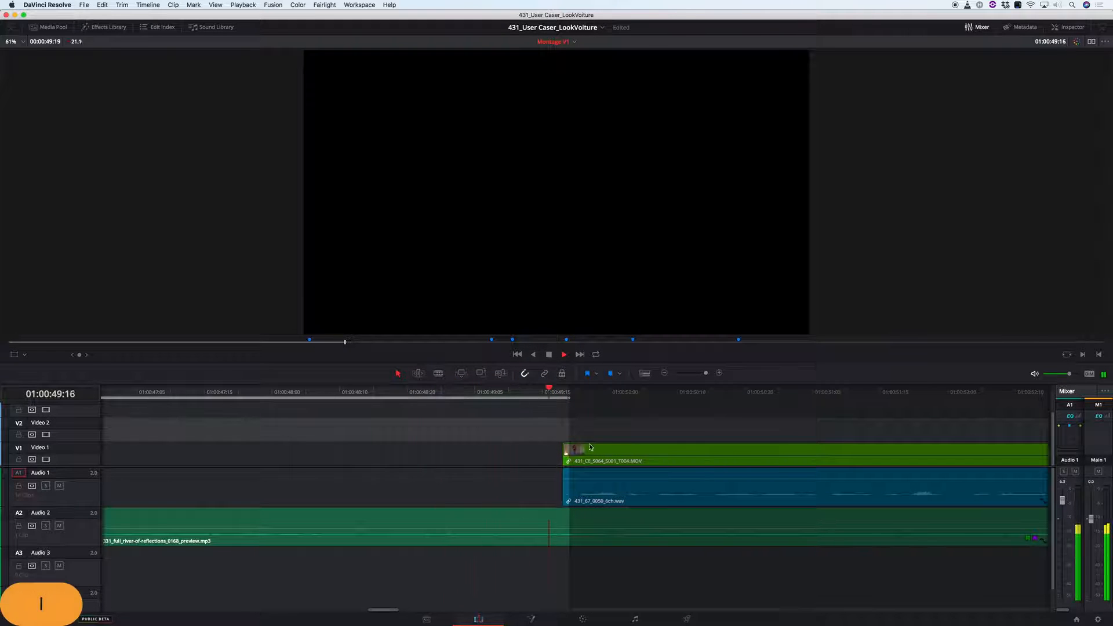
Step: Stop playback, clear the in and out points, and return the playhead to 01:00:49:18 at the interview clip after the gap
{"action": "key", "text": "k"}
{"action": "key", "text": "g"}
{"action": "key", "text": "Down"}
{"action": "key", "text": "Down"}
{"action": "key", "text": "Down"}
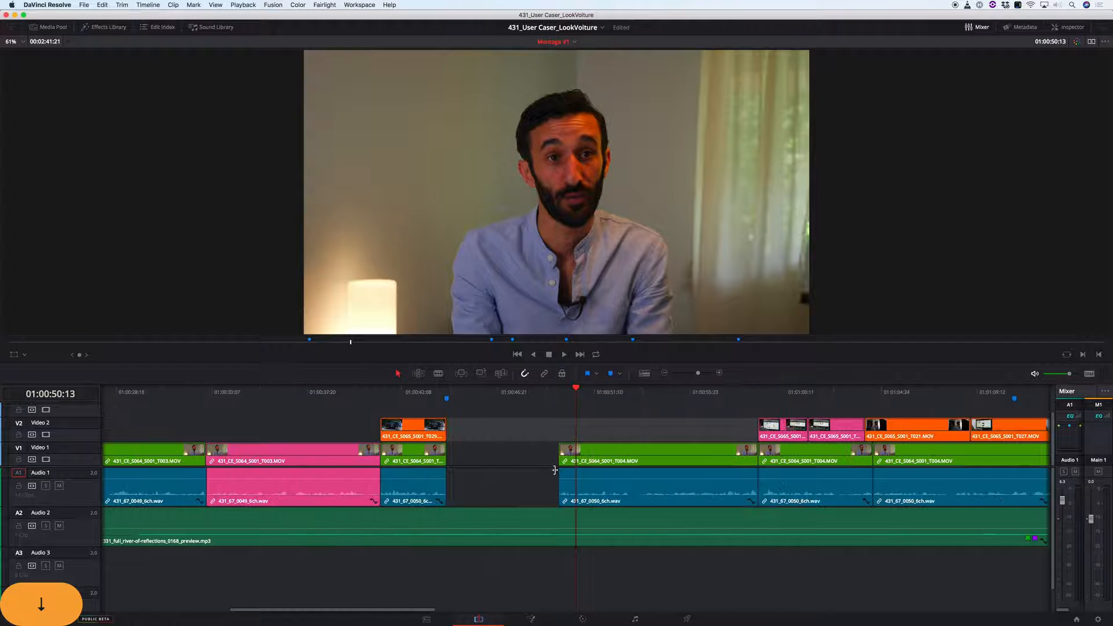
{"action": "left_click", "coordinate": [558, 387]}
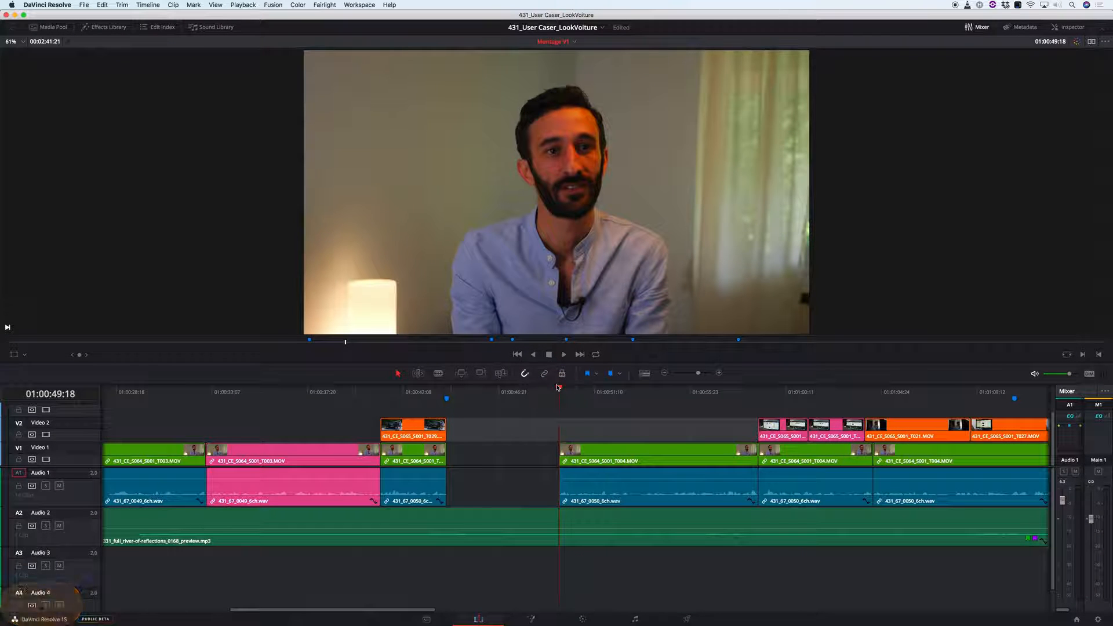
Step: Select all clips after the playhead except the Audio 2 music and move them back to close the gap after the car B-roll
{"action": "key", "text": "super+a"}
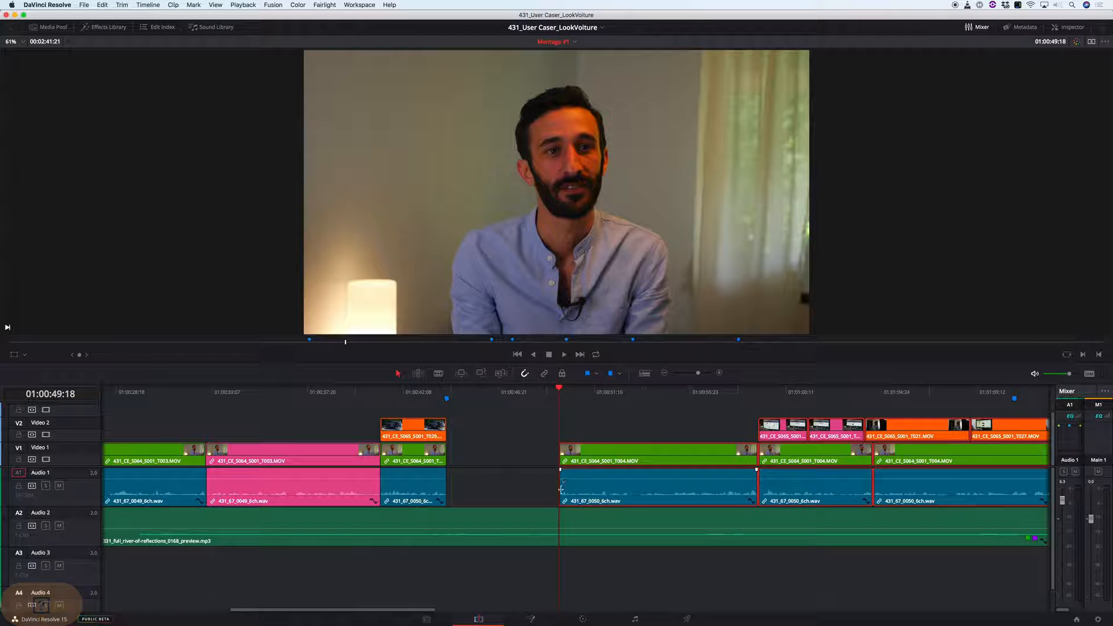
{"action": "left_click", "coordinate": [534, 426]}
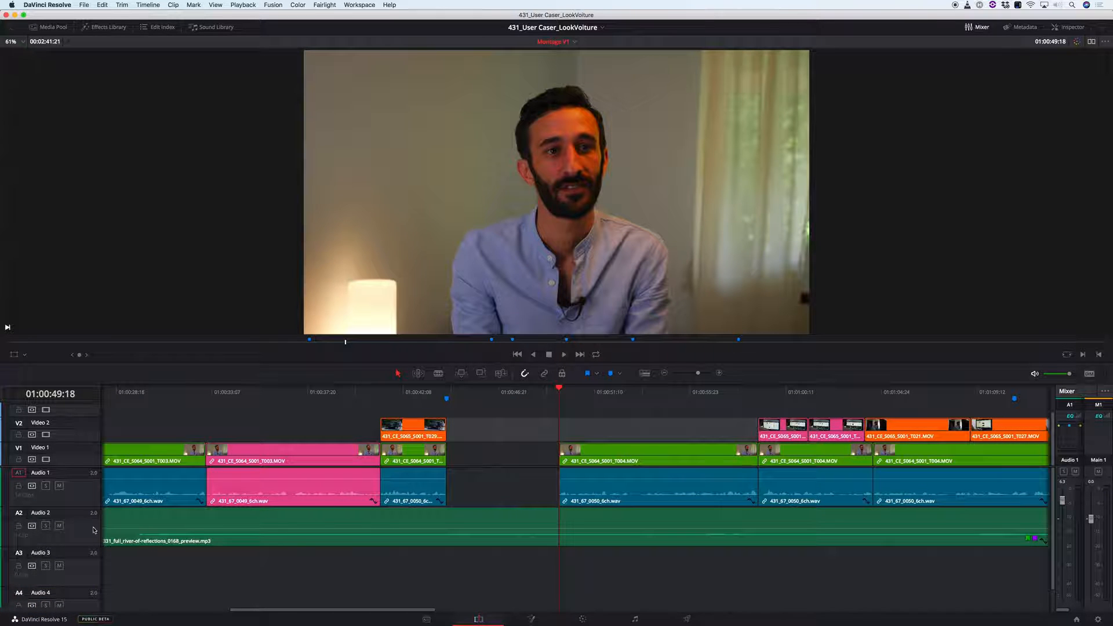
{"action": "left_click", "coordinate": [32, 526]}
{"action": "key", "text": "y"}
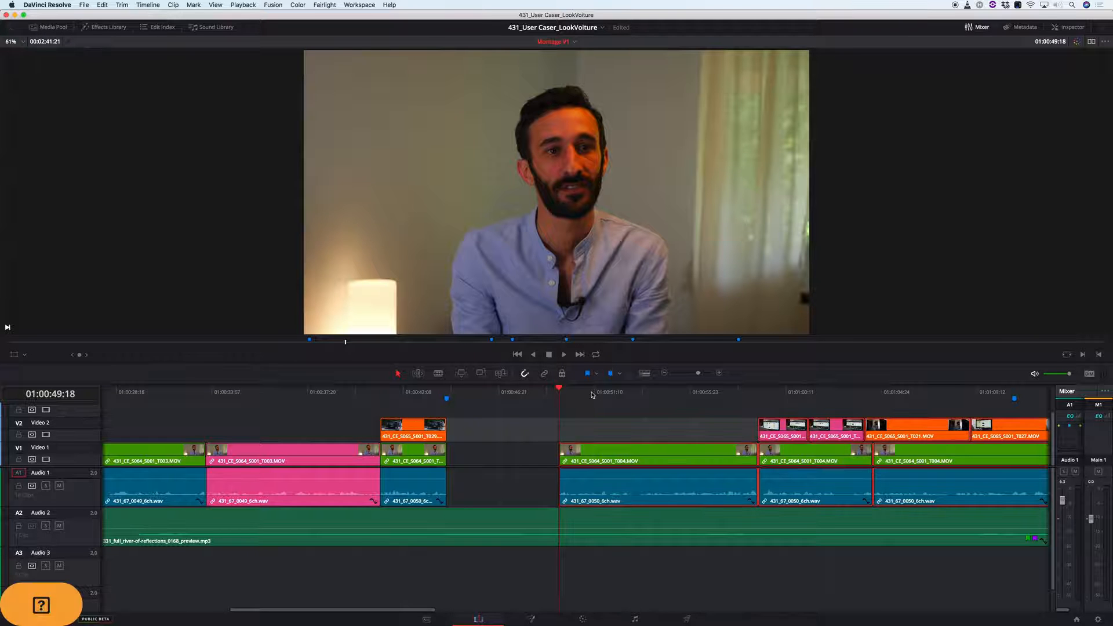
{"action": "left_click_drag", "start_coordinate": [640, 467], "coordinate": [539, 450]}
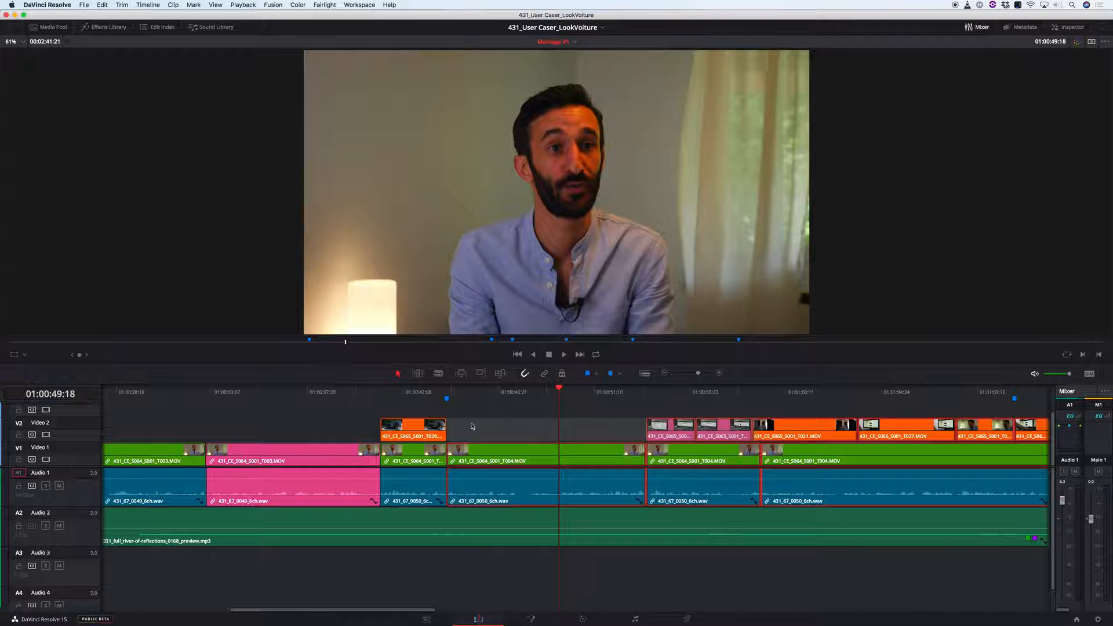
Step: Toggle timeline snapping off and back on
{"action": "left_click", "coordinate": [525, 374]}
{"action": "left_click", "coordinate": [524, 376]}
{"action": "left_click", "coordinate": [525, 374]}
{"action": "mouse_move", "coordinate": [502, 455]}
{"action": "left_mouse_down"}
{"action": "mouse_move", "coordinate": [525, 459]}
{"action": "mouse_move", "coordinate": [502, 459]}
{"action": "left_mouse_up"}
{"action": "key", "text": "n"}
{"action": "key", "text": "n"}
Step: Search the keyboard mapping by shortcut for Shift+End and Shift+Home, and close the preferences without saving
{"action": "left_click", "coordinate": [55, 5]}
{"action": "left_click", "coordinate": [43, 29]}
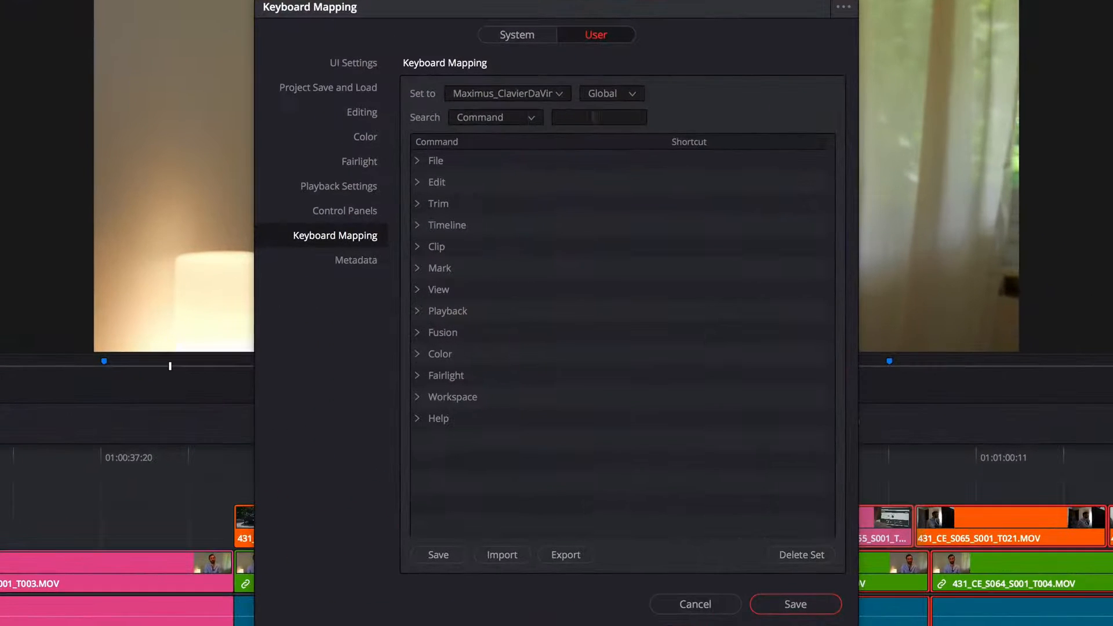
{"action": "left_click", "coordinate": [531, 206]}
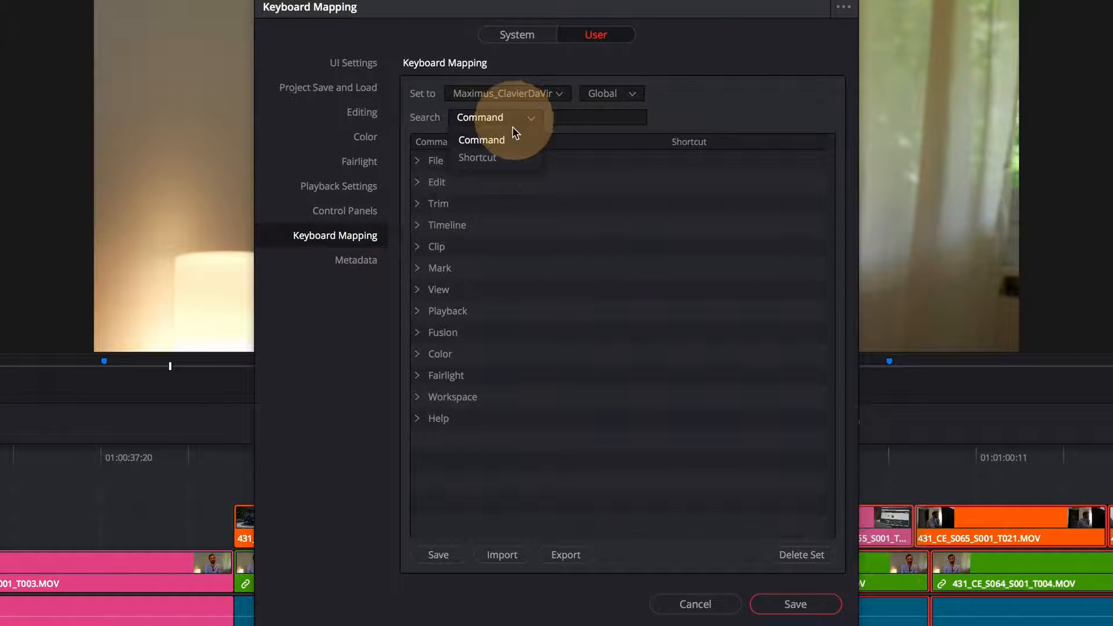
{"action": "left_click", "coordinate": [477, 157]}
{"action": "left_click", "coordinate": [589, 119]}
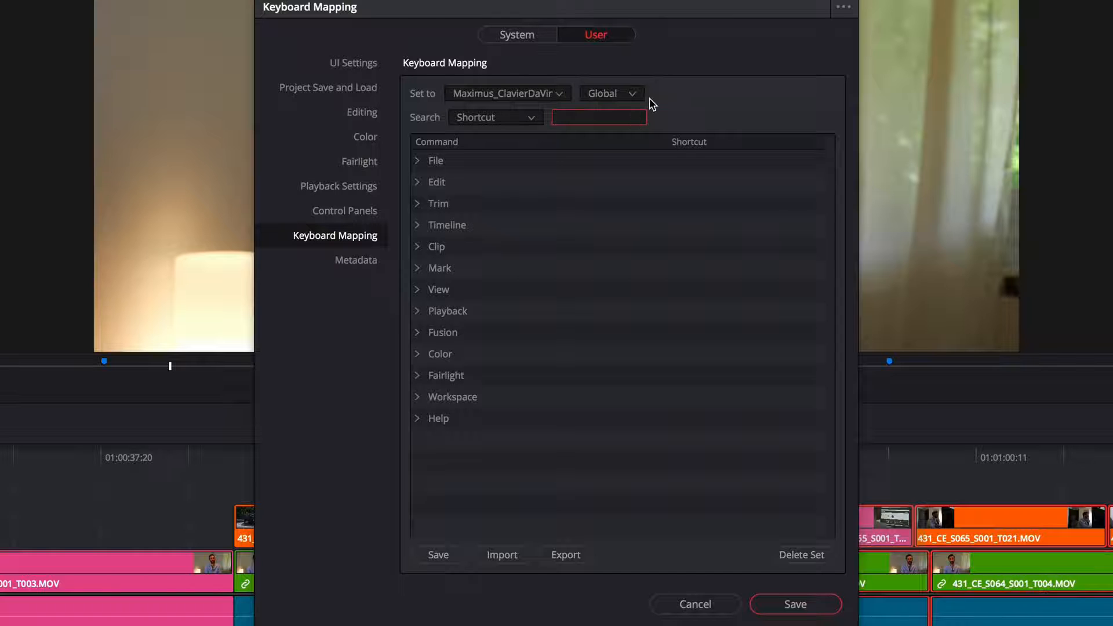
{"action": "key", "text": "shift+End"}
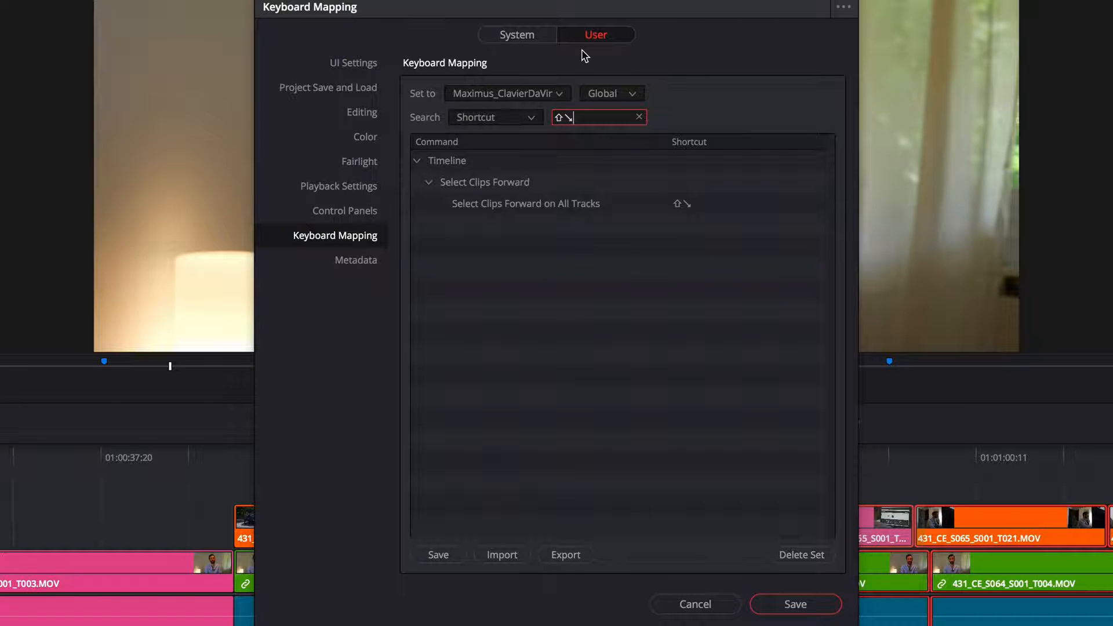
{"action": "key", "text": "shift+Home"}
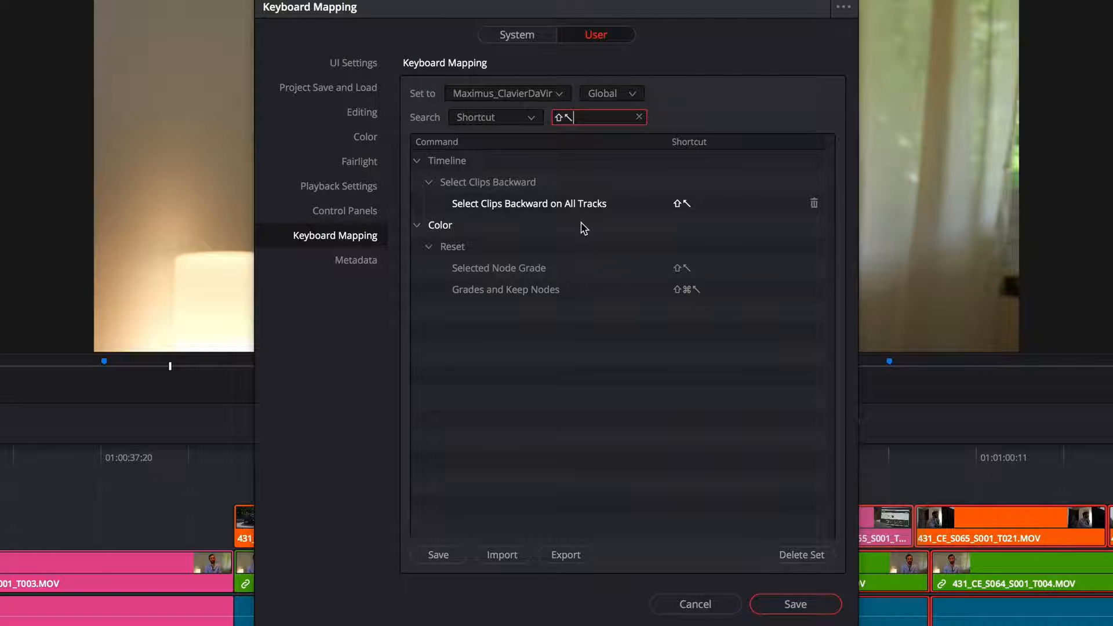
{"action": "left_click", "coordinate": [695, 604]}
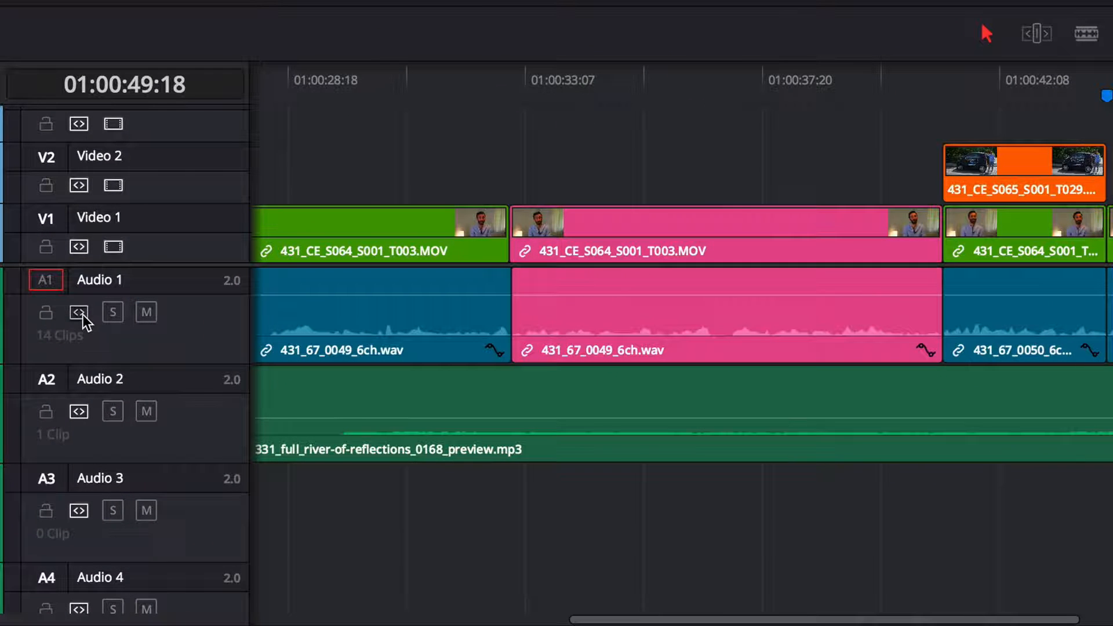
Step: Deselect the clips and delete the timeline marker at the end of the car B-roll
{"action": "left_click", "coordinate": [78, 411]}
{"action": "left_click", "coordinate": [82, 247]}
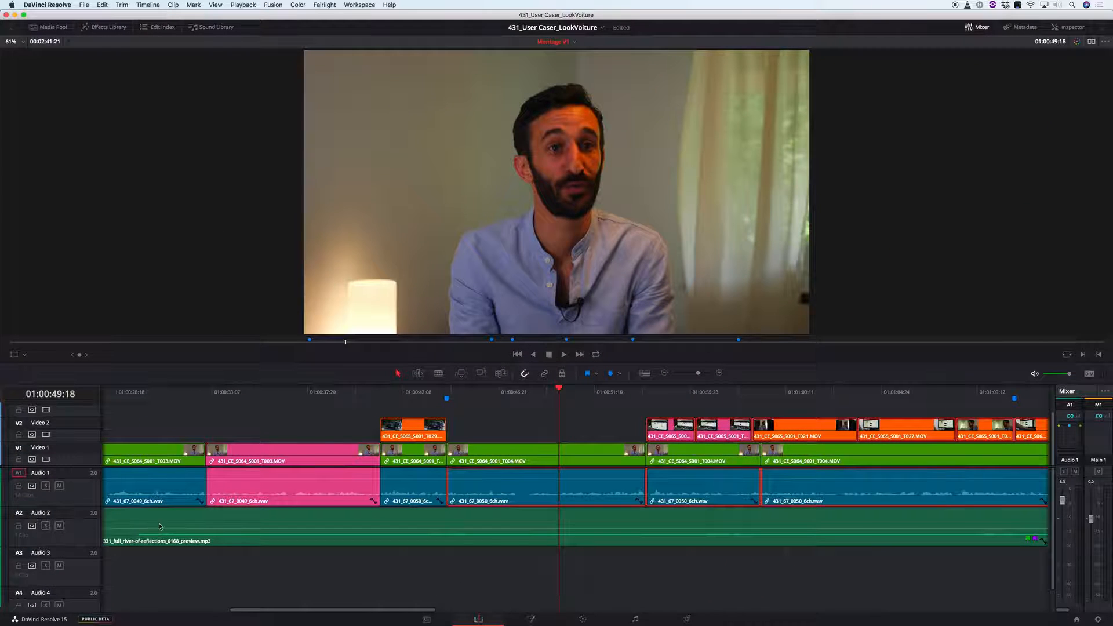
{"action": "left_click", "coordinate": [622, 587]}
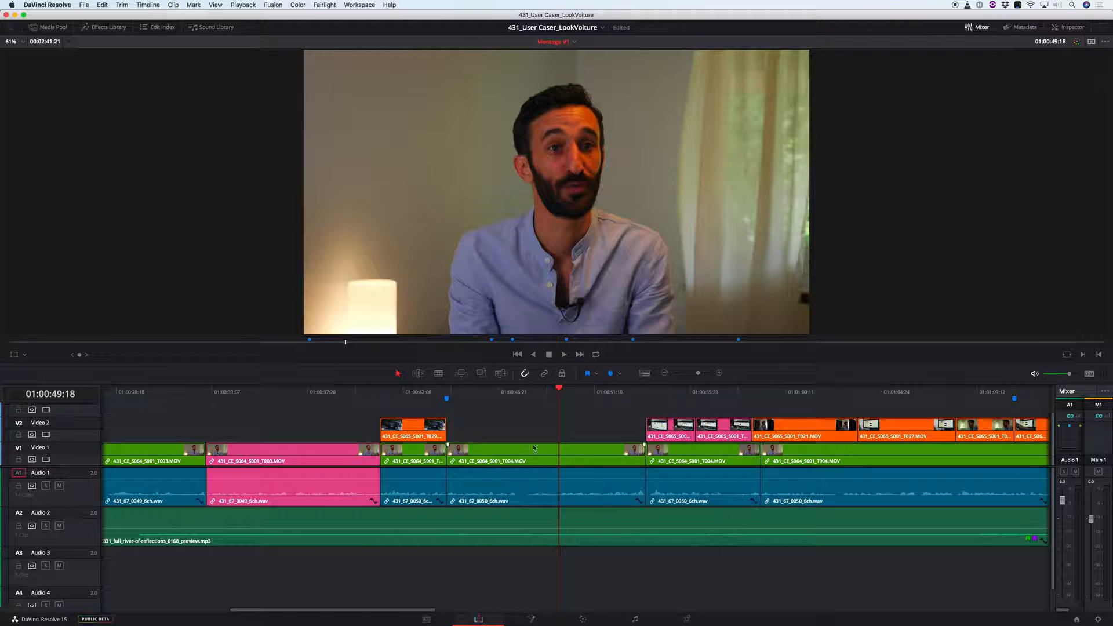
{"action": "left_click", "coordinate": [446, 400]}
{"action": "key", "text": "BackSpace"}
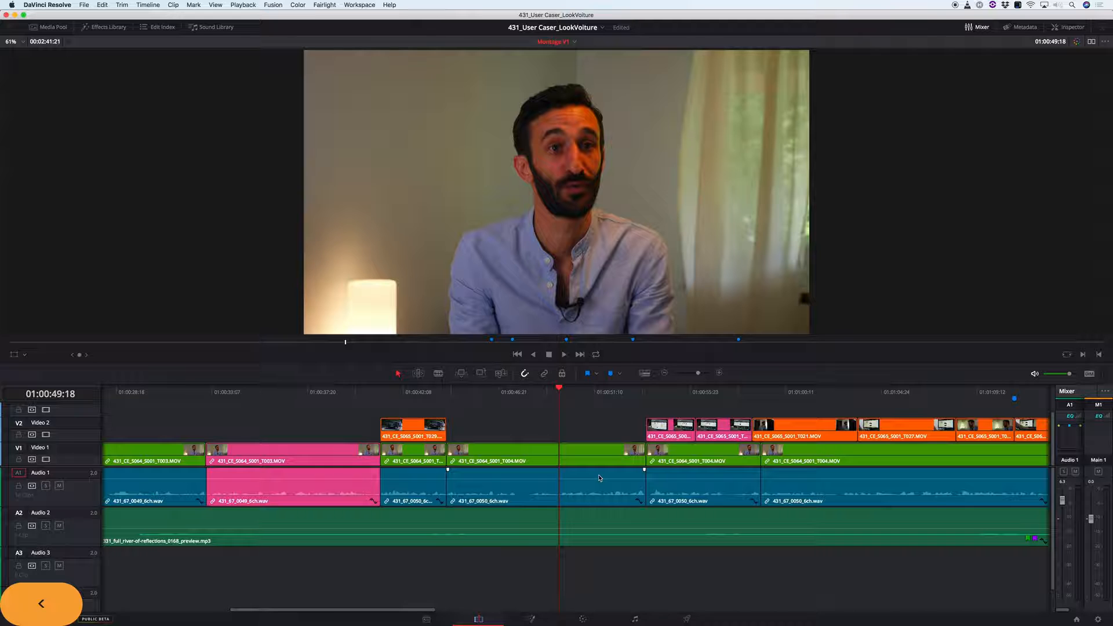
Step: Jump forward through the timeline markers to Marker 3 at 01:01:14:09 and back to Marker 2
{"action": "key", "text": "shift+Down"}
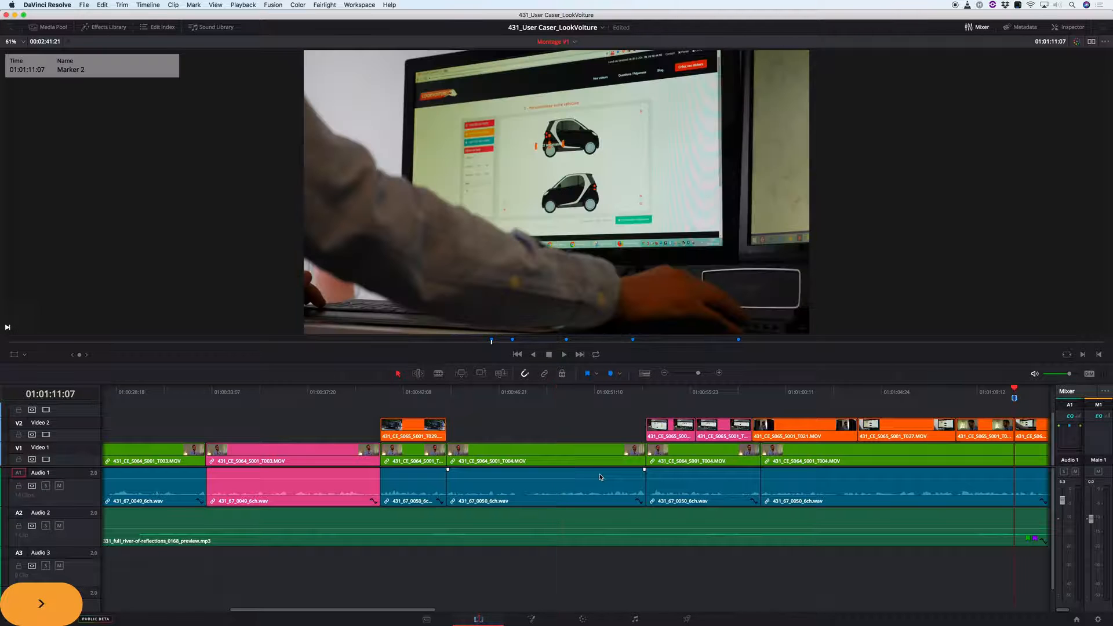
{"action": "key", "text": "shift+Down"}
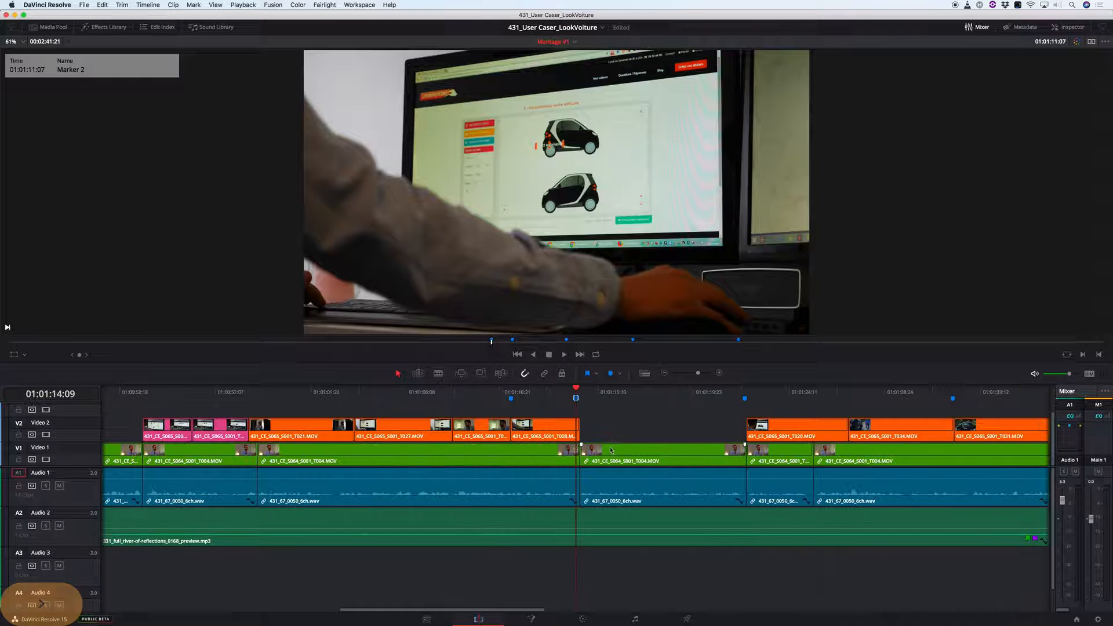
{"action": "key", "text": "shift+Up"}
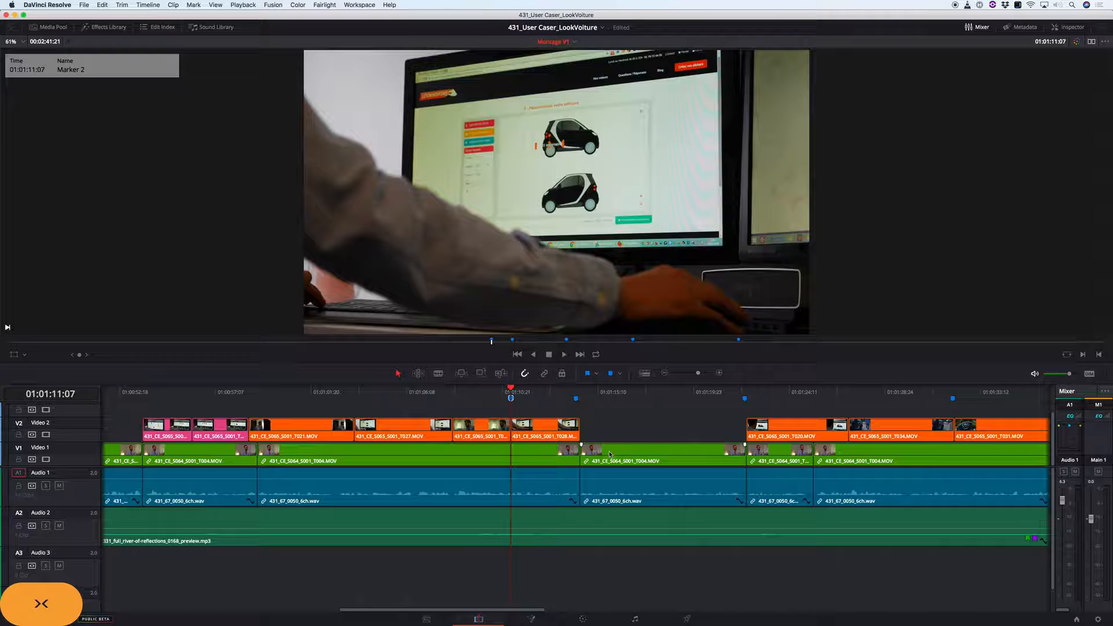
Step: Search the keyboard mapping by shortcut for "<" and close the preferences without saving
{"action": "left_click", "coordinate": [47, 5]}
{"action": "left_click", "coordinate": [65, 30]}
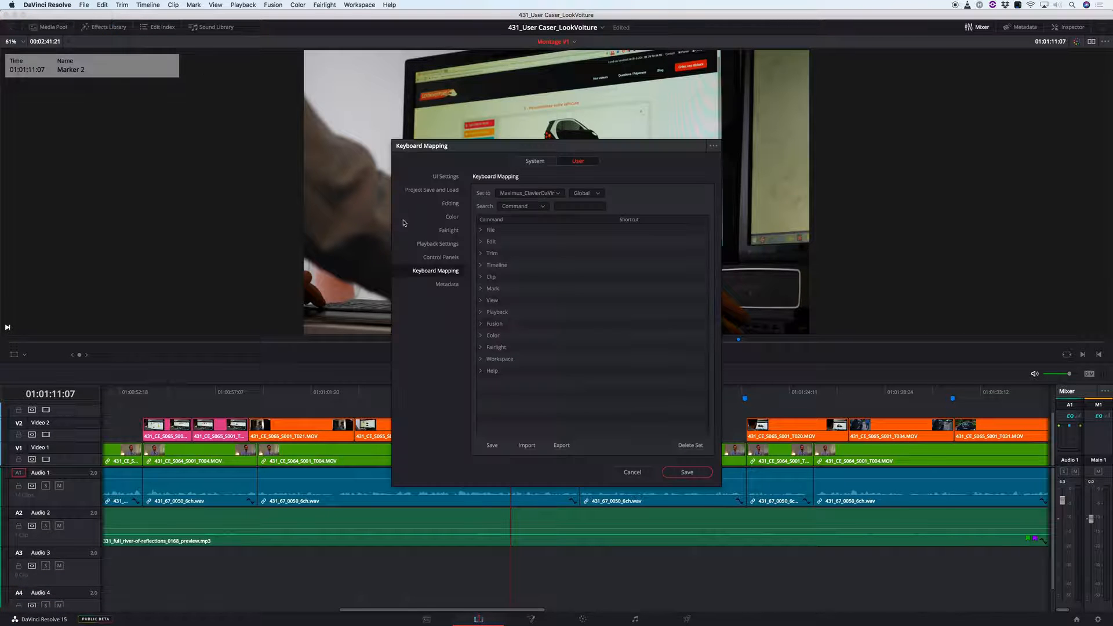
{"action": "left_click", "coordinate": [588, 207]}
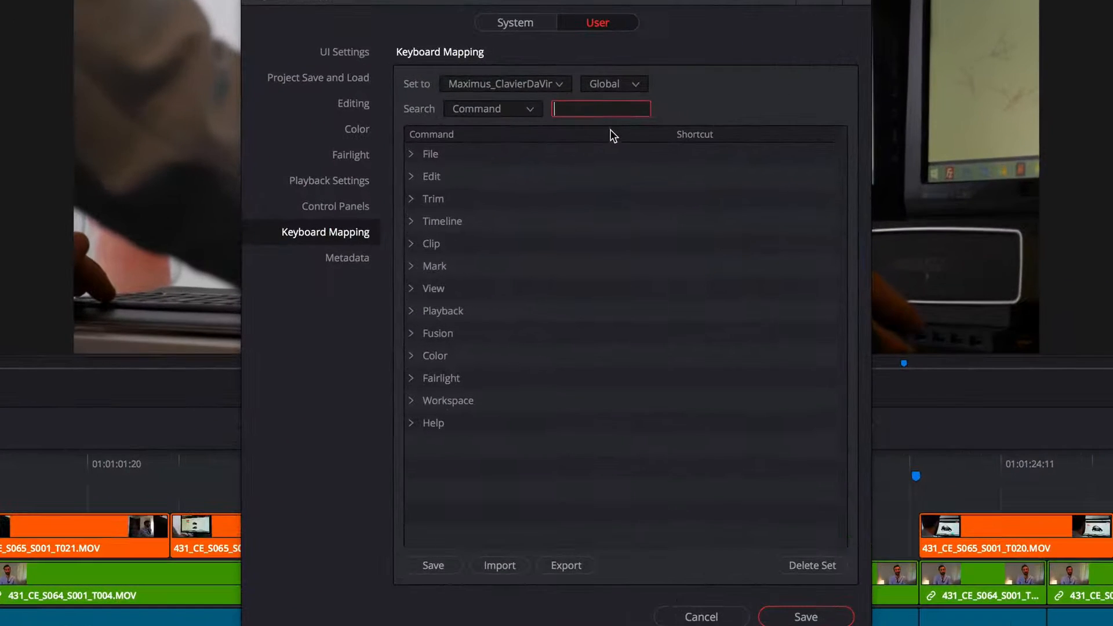
{"action": "type", "text": ">"}
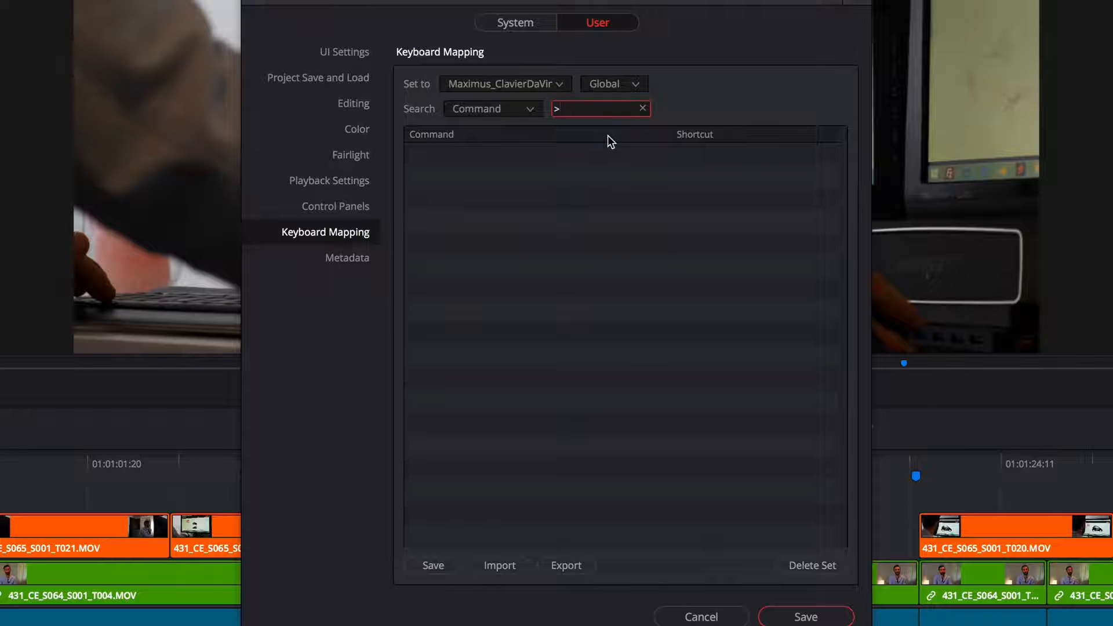
{"action": "key", "text": "BackSpace"}
{"action": "left_click", "coordinate": [515, 111]}
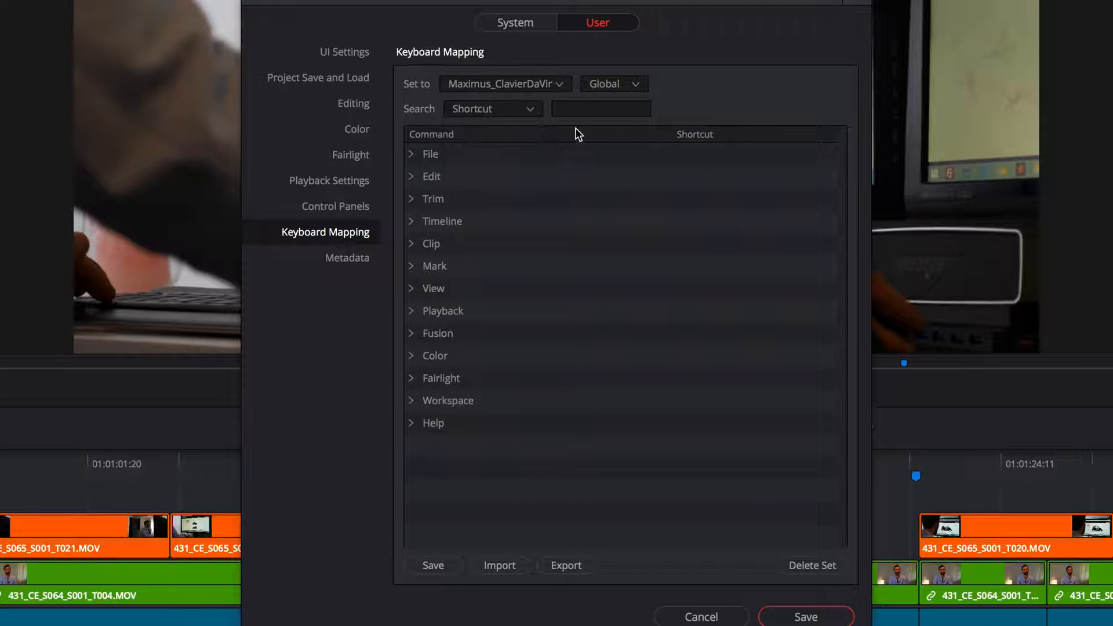
{"action": "key", "text": "shift+less"}
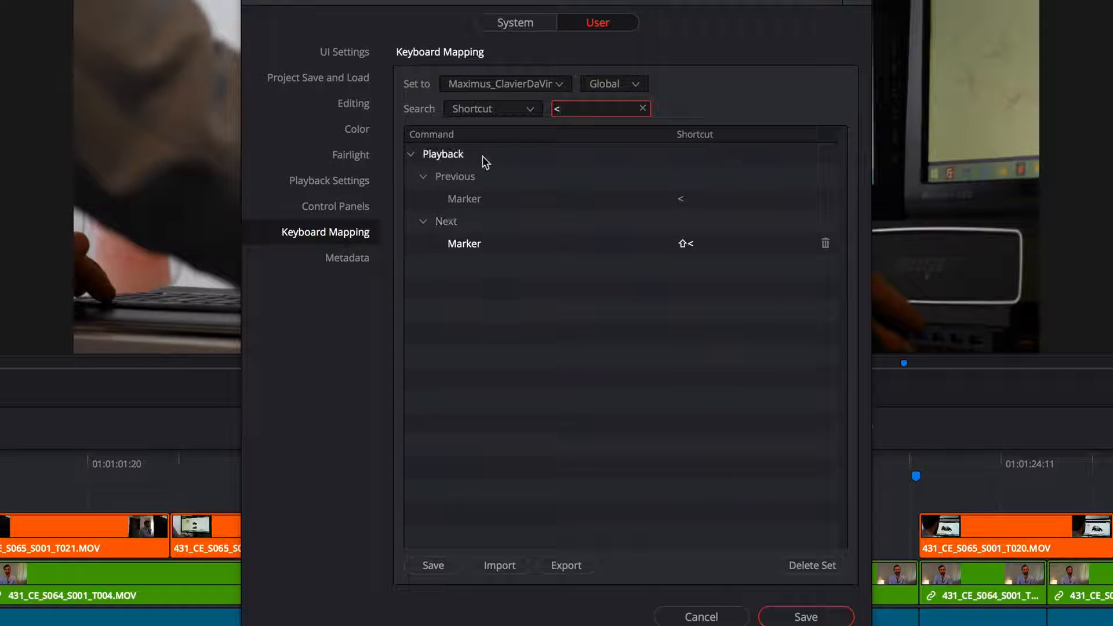
{"action": "left_click", "coordinate": [702, 616]}
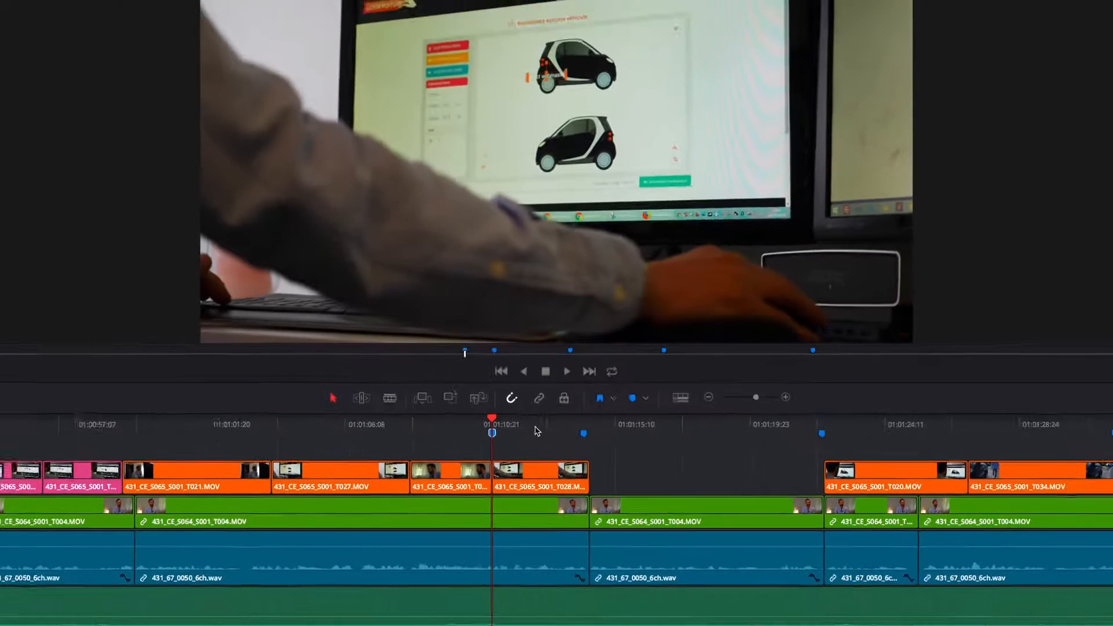
Step: Jump from 01:01:12:19 back to Marker 2, and play the edit from 01:00:52:24 to 01:01:04:04
{"action": "left_click", "coordinate": [530, 469]}
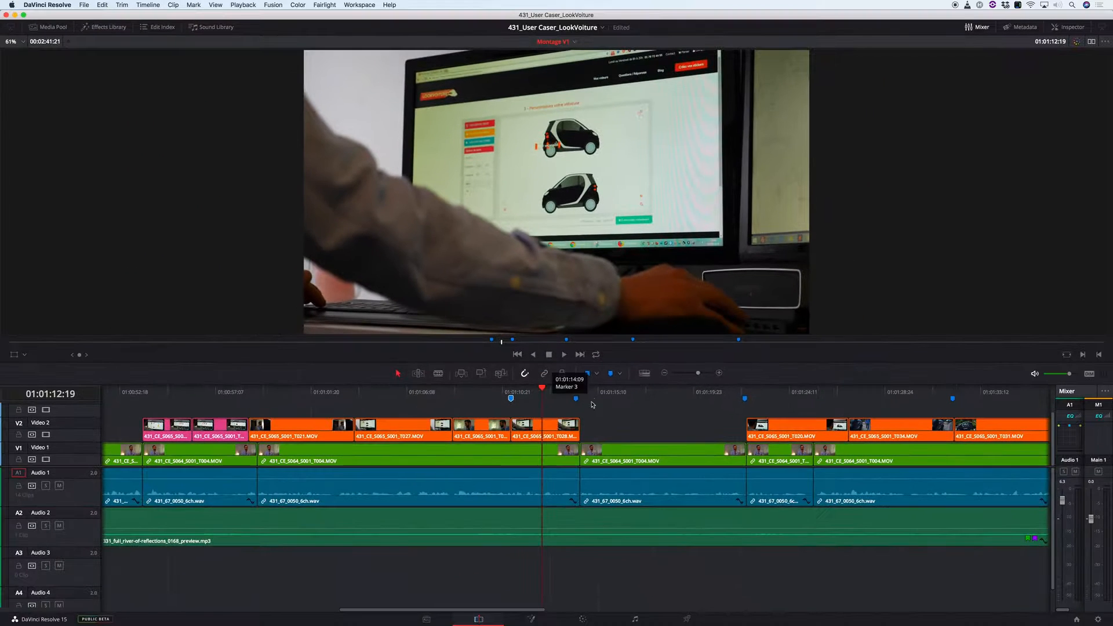
{"action": "key", "text": "guillemotleft"}
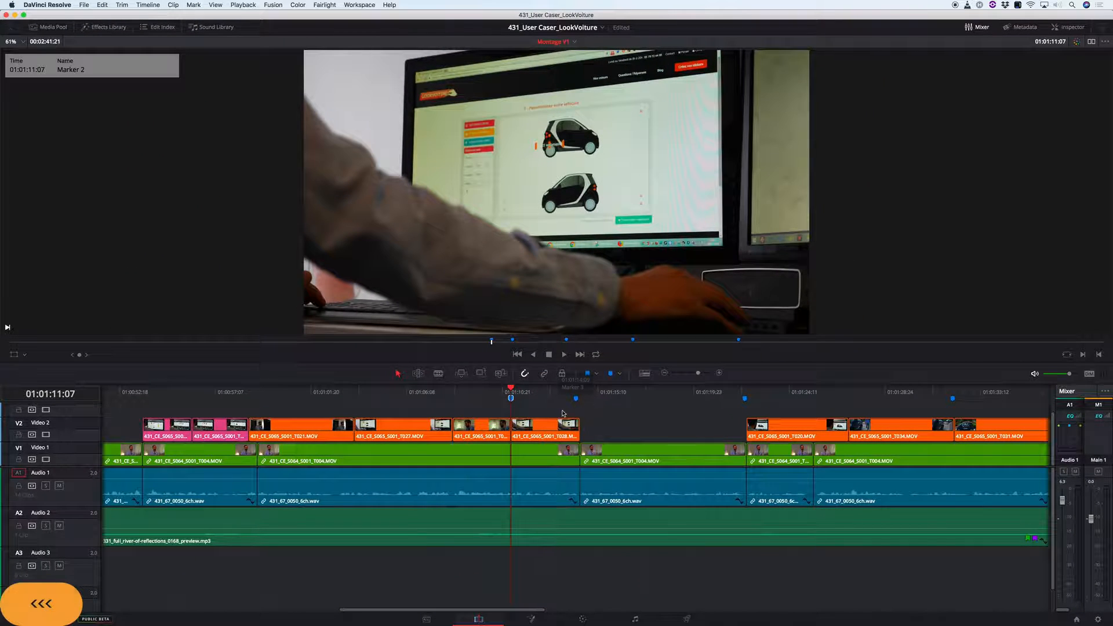
{"action": "left_click", "coordinate": [124, 392]}
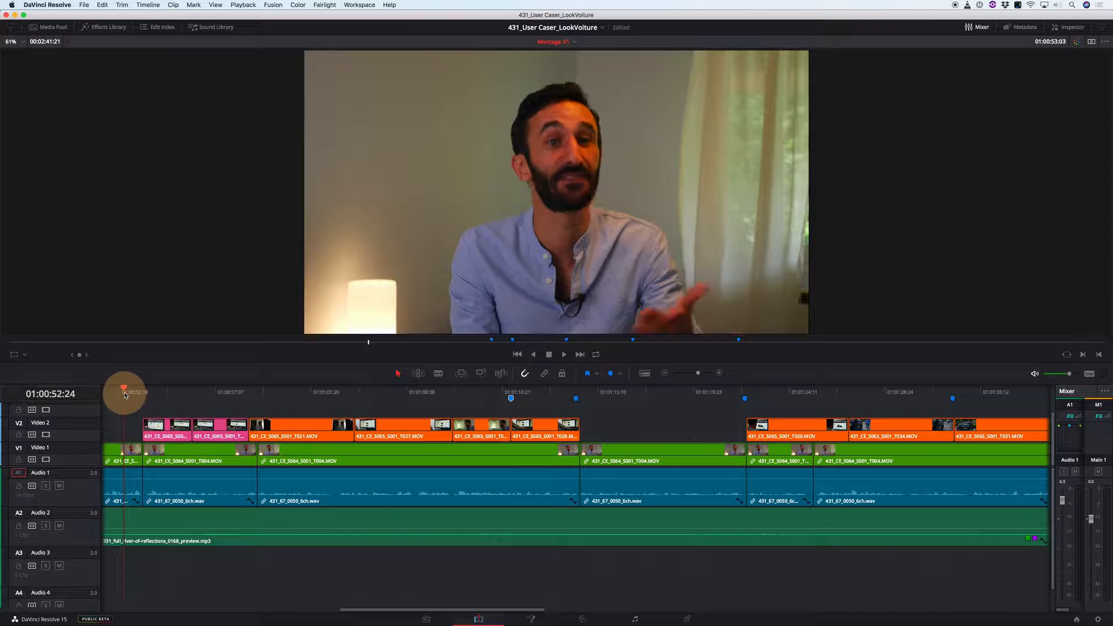
{"action": "key", "text": "l"}
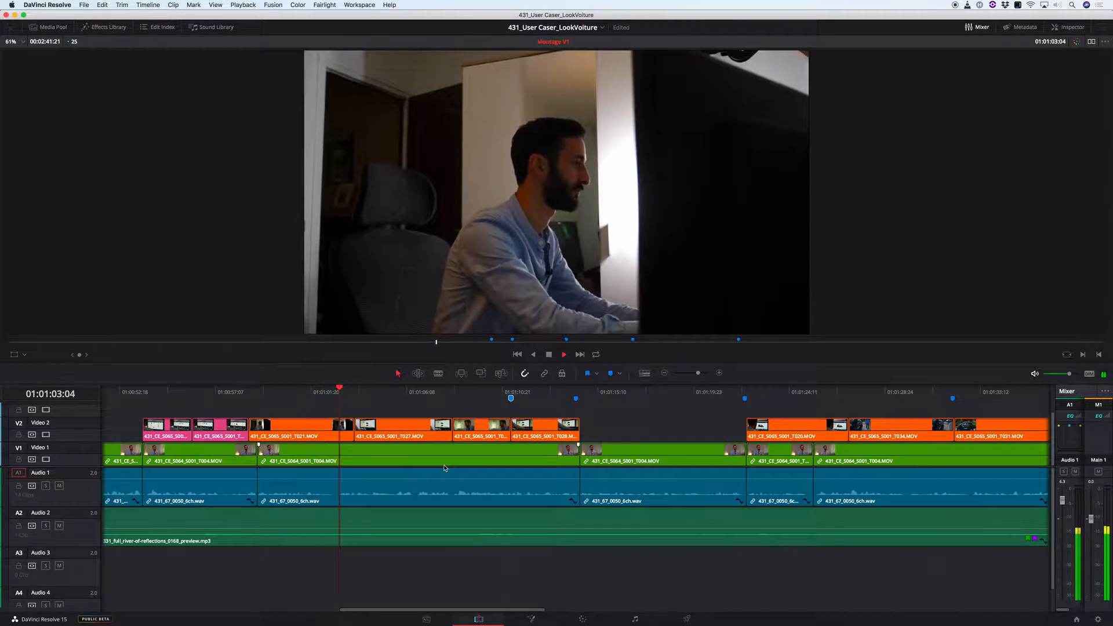
{"action": "key", "text": "k"}
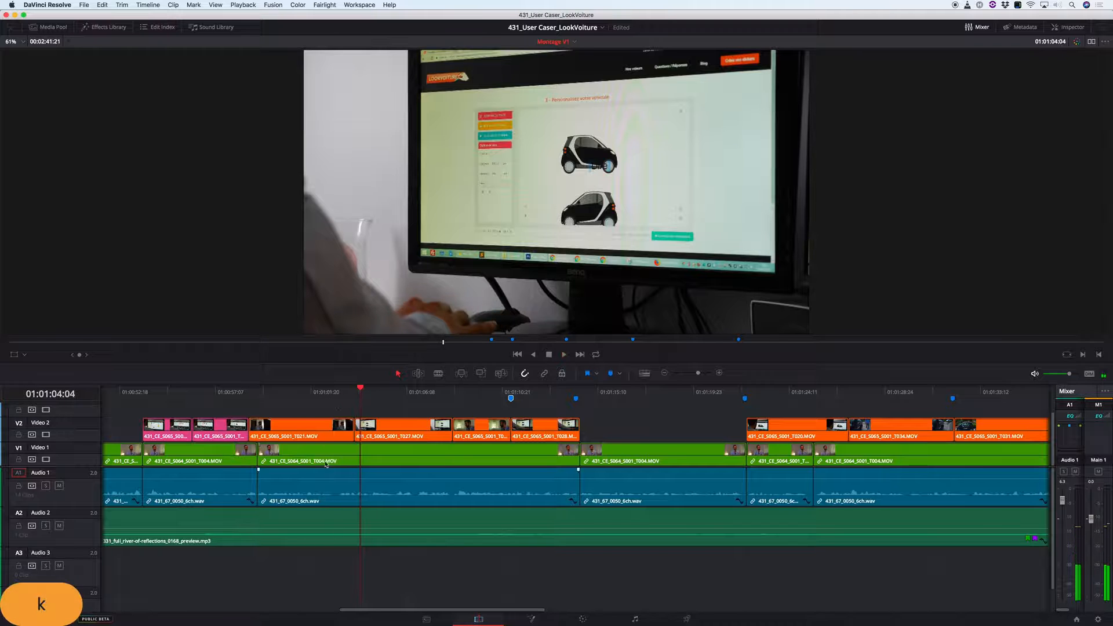
Step: Replay the computer B-roll sequence in short passes, stopping at 01:01:12:09 in the last B-roll clip
{"action": "left_click", "coordinate": [307, 392]}
{"action": "key", "text": "k"}
{"action": "key", "text": "l"}
{"action": "key", "text": "k"}
{"action": "key", "text": "l"}
{"action": "key", "text": "k"}
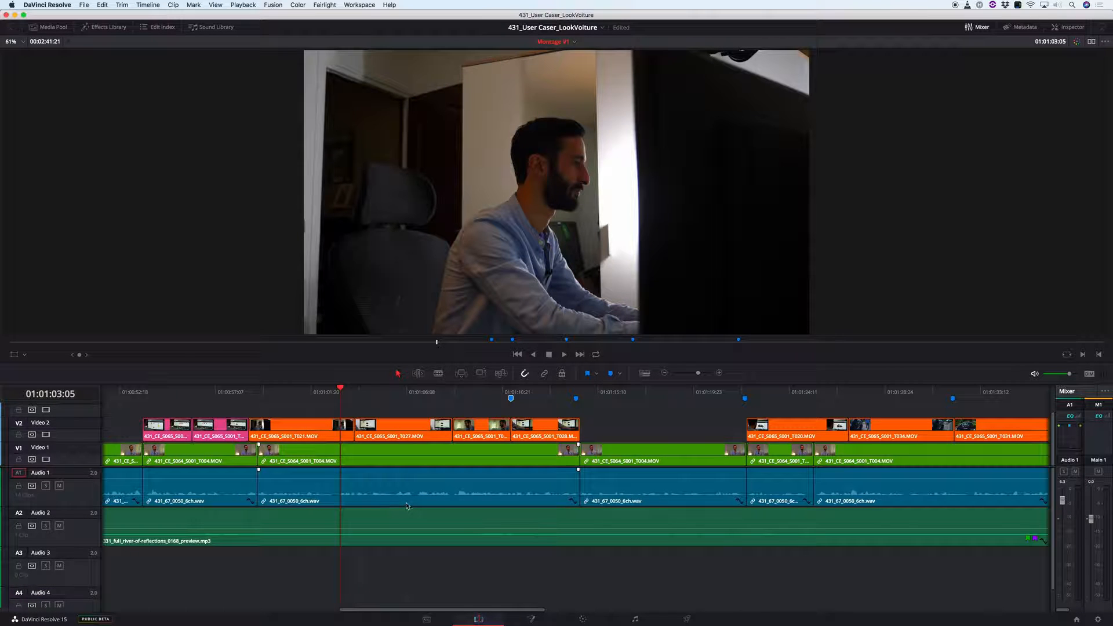
{"action": "key", "text": "l"}
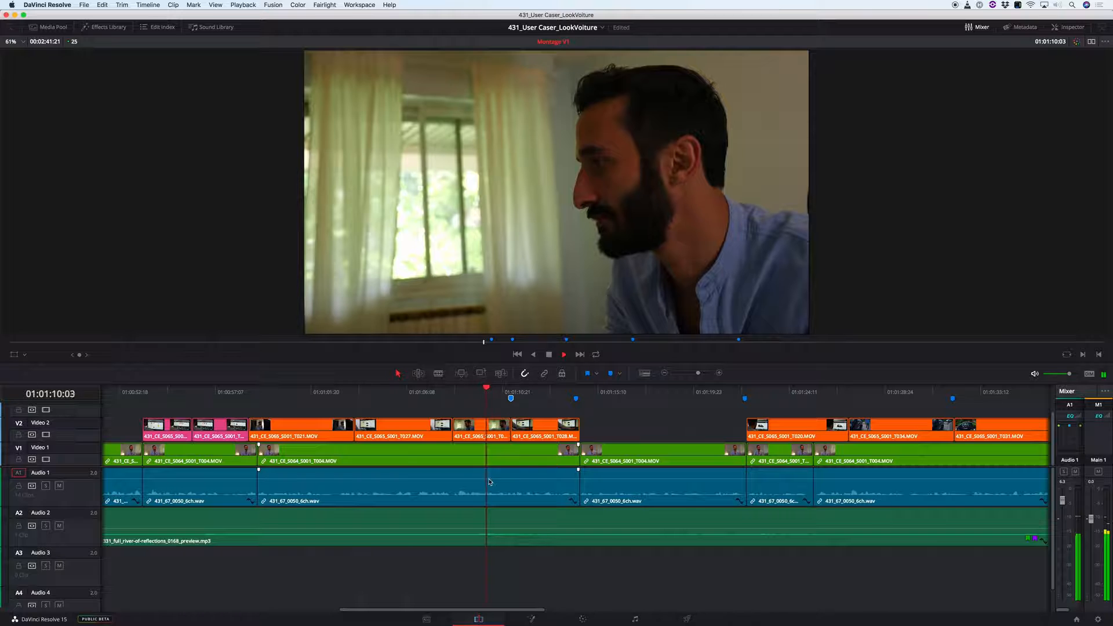
{"action": "key", "text": "k"}
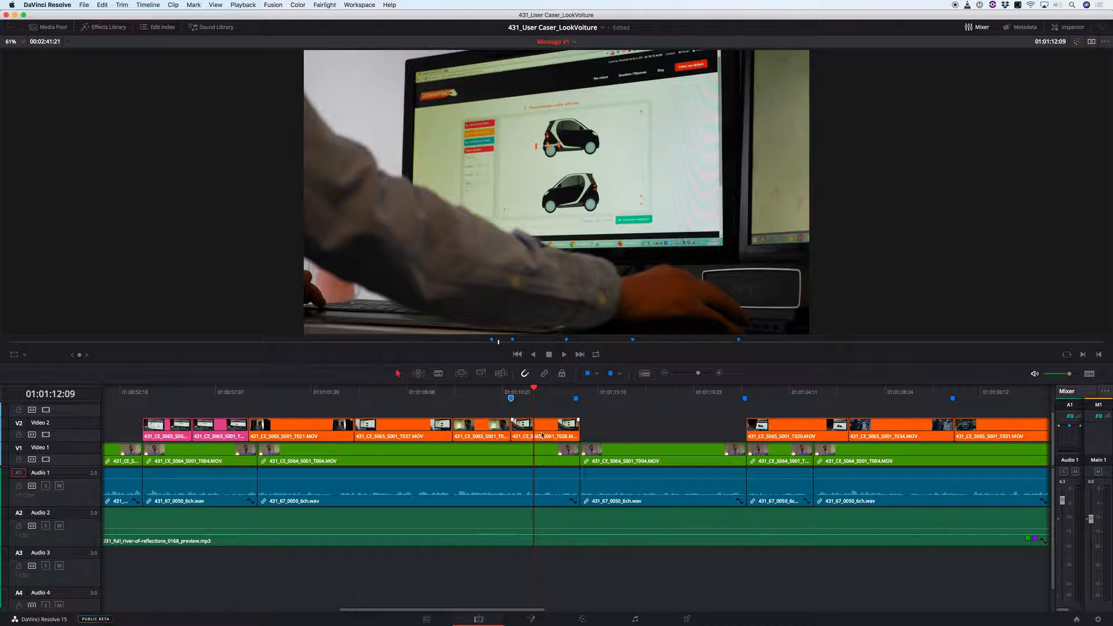
Step: Replay the computer screen B-roll to find the cue, and move the following profile close-up on Video 2 to start at 01:01:07:20
{"action": "left_click", "coordinate": [432, 394]}
{"action": "key", "text": "k"}
{"action": "key", "text": "l"}
{"action": "key", "text": "k"}
{"action": "key", "text": "j"}
{"action": "key", "text": "k"}
{"action": "key", "text": "l"}
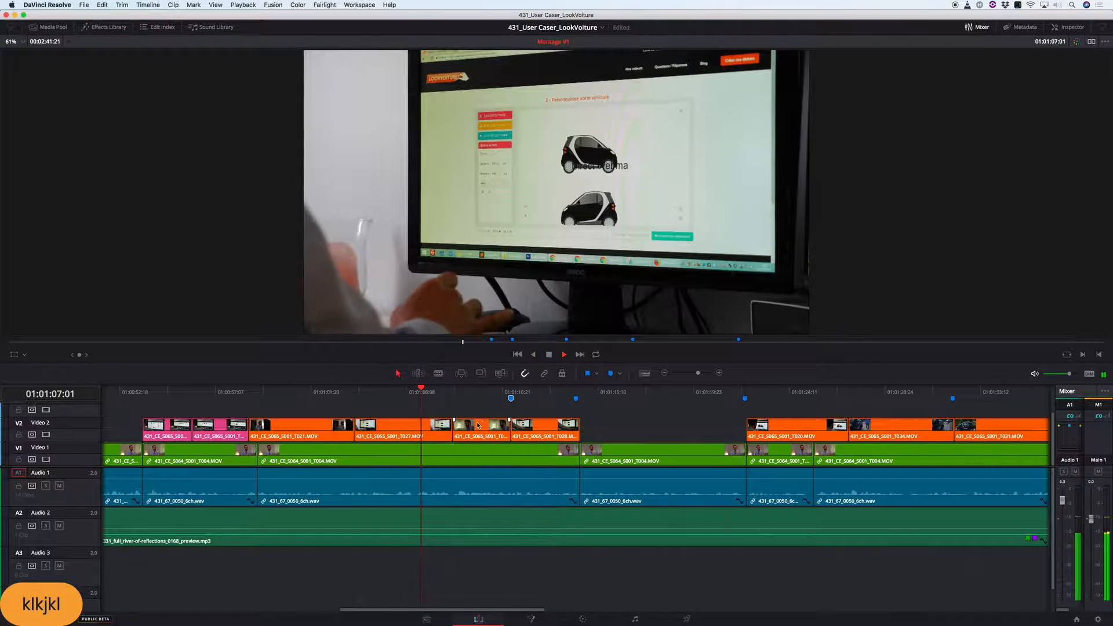
{"action": "key", "text": "k"}
{"action": "left_click_drag", "start_coordinate": [480, 432], "coordinate": [464, 432]}
Step: Move the 431_CE_S065_S001_T028 clip on Video 2 earlier to meet the end of the profile close-up, and replay the changed cut
{"action": "left_click", "coordinate": [535, 435]}
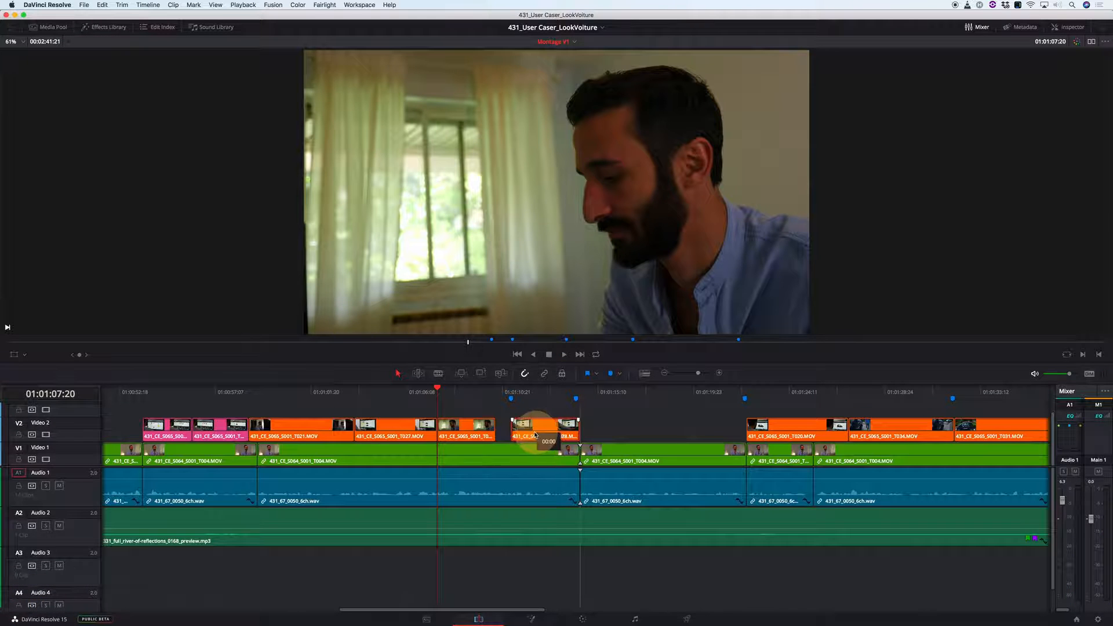
{"action": "left_click_drag", "start_coordinate": [535, 435], "coordinate": [527, 434]}
{"action": "left_click_drag", "start_coordinate": [414, 390], "coordinate": [405, 390]}
{"action": "key", "text": "k"}
{"action": "key", "text": "l"}
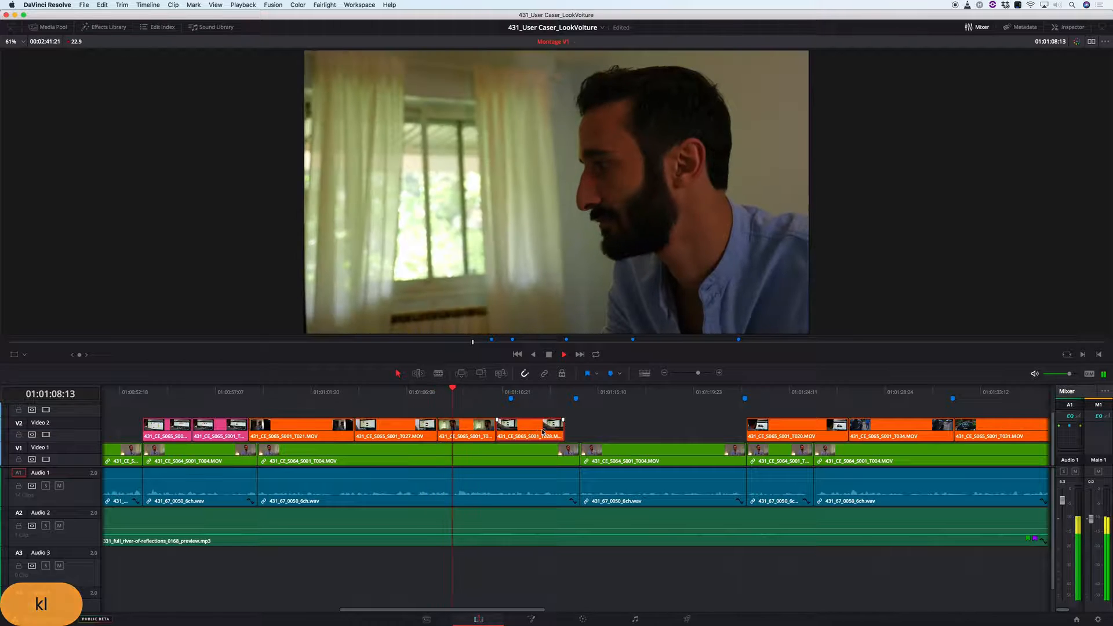
Step: Replay the profile close-up on Video 2 in short passes to find an earlier cut point
{"action": "key", "text": "k"}
{"action": "left_click", "coordinate": [468, 396]}
{"action": "left_click_drag", "start_coordinate": [467, 397], "coordinate": [456, 396]}
{"action": "key", "text": "k"}
{"action": "key", "text": "l"}
{"action": "key", "text": "k"}
{"action": "key", "text": "l"}
{"action": "key", "text": "k"}
Step: Move the 431_CE_S065_S001_T028 clip on Video 2 earlier to start at 01:01:09:20, and replay the sequence through its end
{"action": "left_click_drag", "start_coordinate": [518, 436], "coordinate": [515, 433]}
{"action": "left_click", "coordinate": [385, 389]}
{"action": "key", "text": "l"}
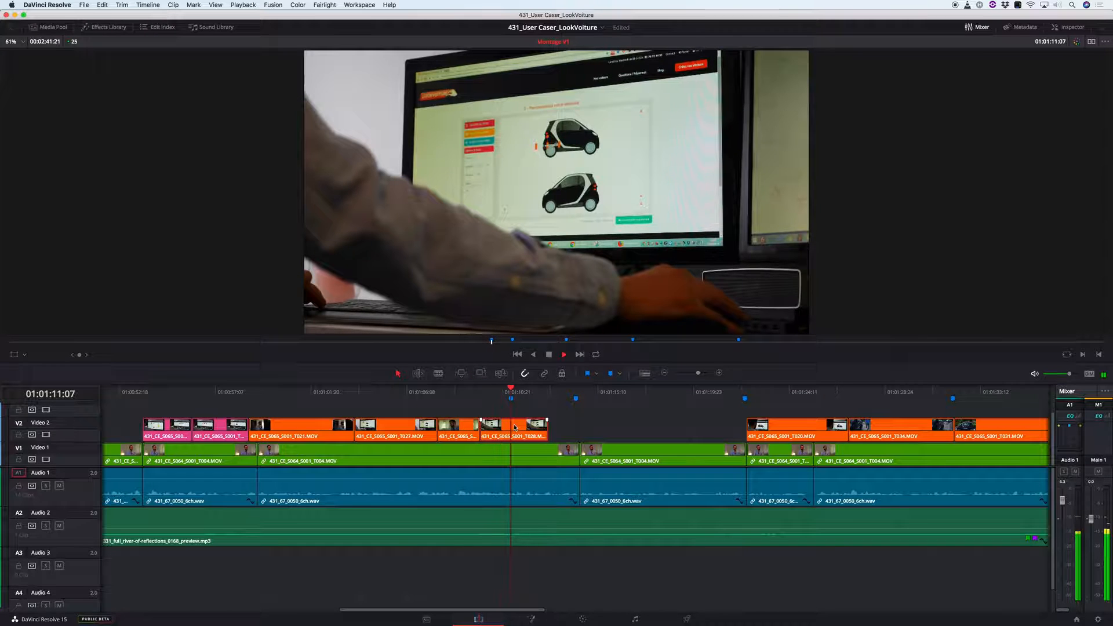
{"action": "key", "text": "k"}
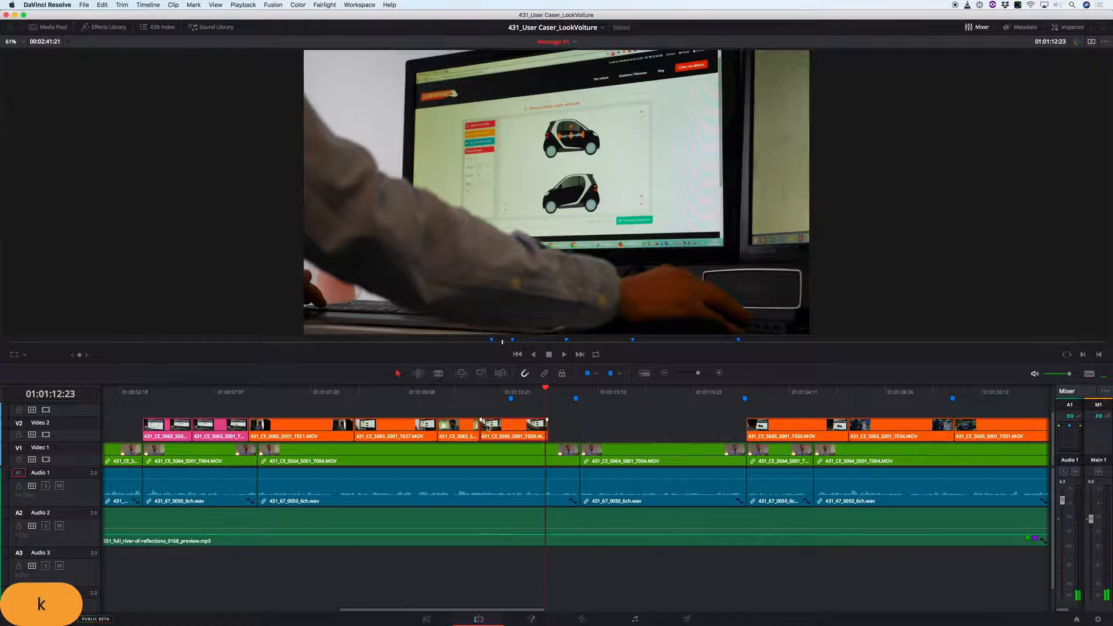
Step: Trim the T028 clip's opening, reposition it against the profile close-up, and extend its end to the next Video 1 cut
{"action": "left_click_drag", "start_coordinate": [482, 427], "coordinate": [517, 421]}
{"action": "left_click", "coordinate": [512, 389]}
{"action": "key", "text": "l"}
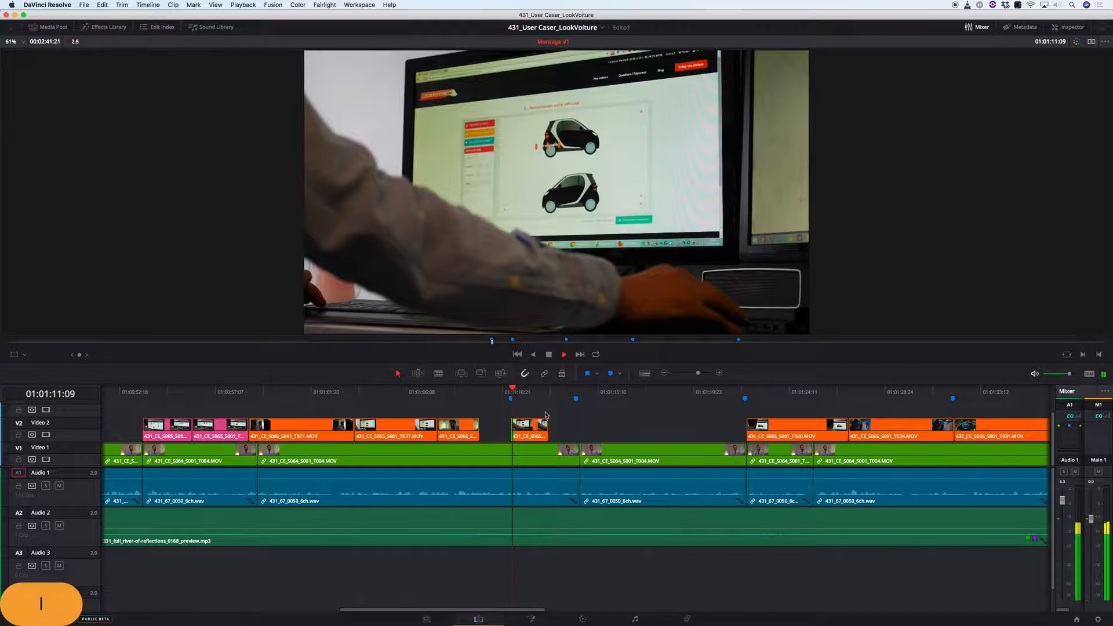
{"action": "key", "text": "k"}
{"action": "left_click_drag", "start_coordinate": [513, 432], "coordinate": [579, 421]}
Step: Replay the adjusted computer clip into the following interview shot, and delete the two markers around 01:01:11 and 01:01:14
{"action": "left_click", "coordinate": [407, 395]}
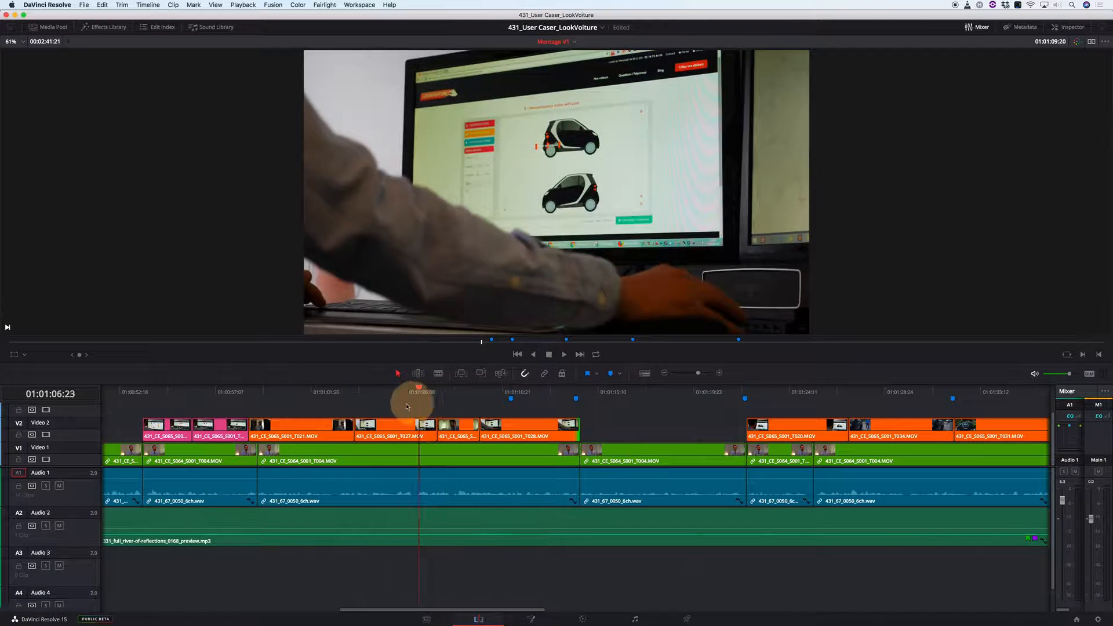
{"action": "key", "text": "l"}
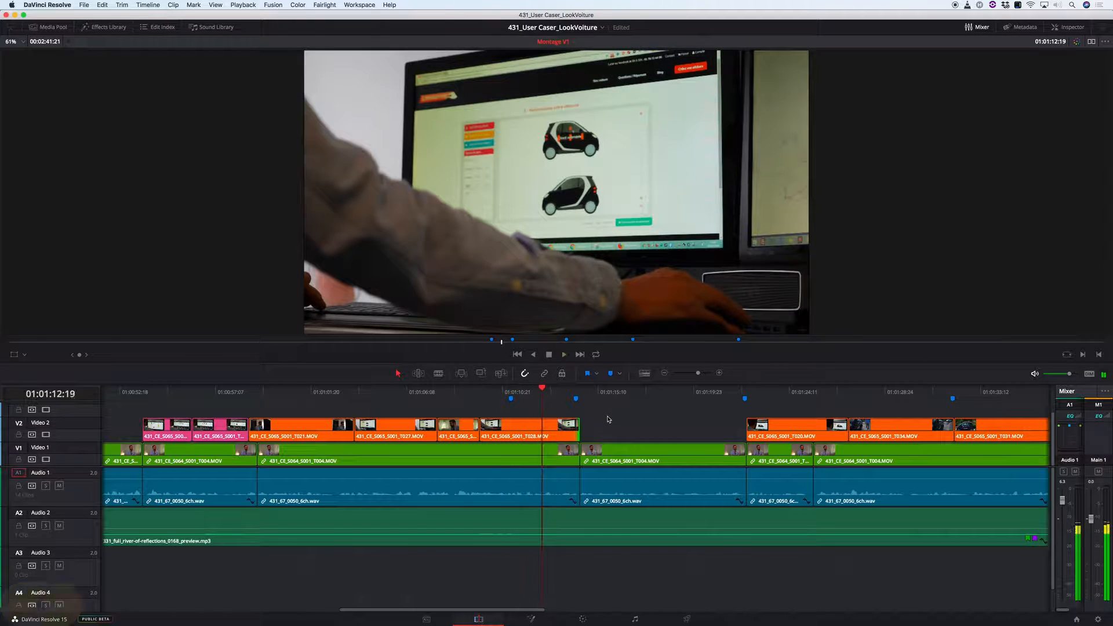
{"action": "key", "text": "k"}
{"action": "key", "text": "l"}
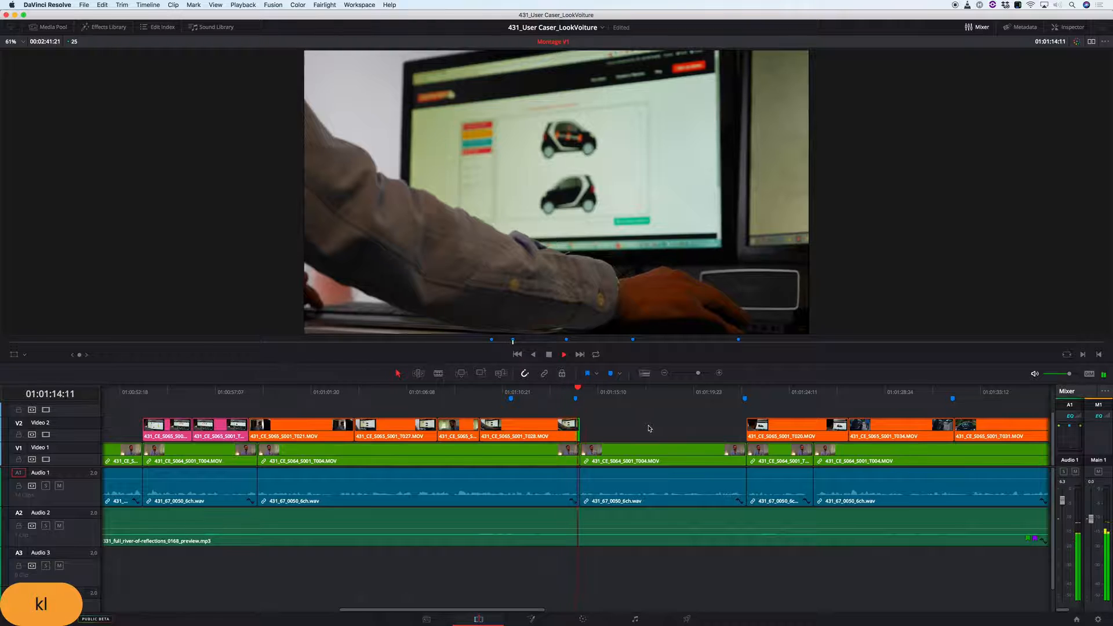
{"action": "key", "text": "k"}
{"action": "left_click", "coordinate": [519, 390]}
{"action": "key", "text": "l"}
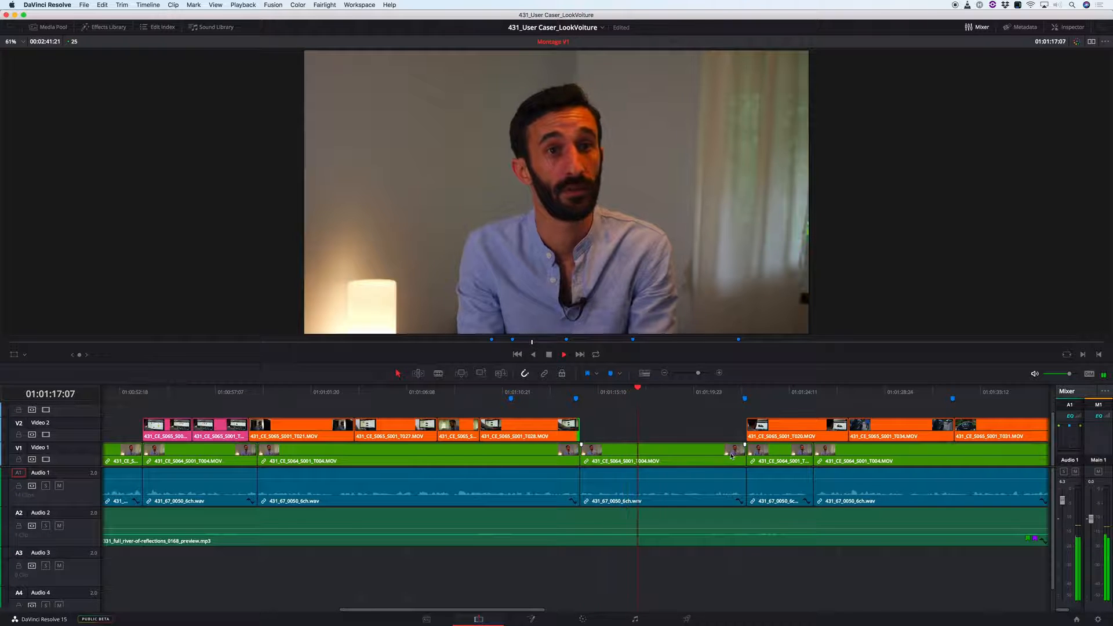
{"action": "key", "text": "k"}
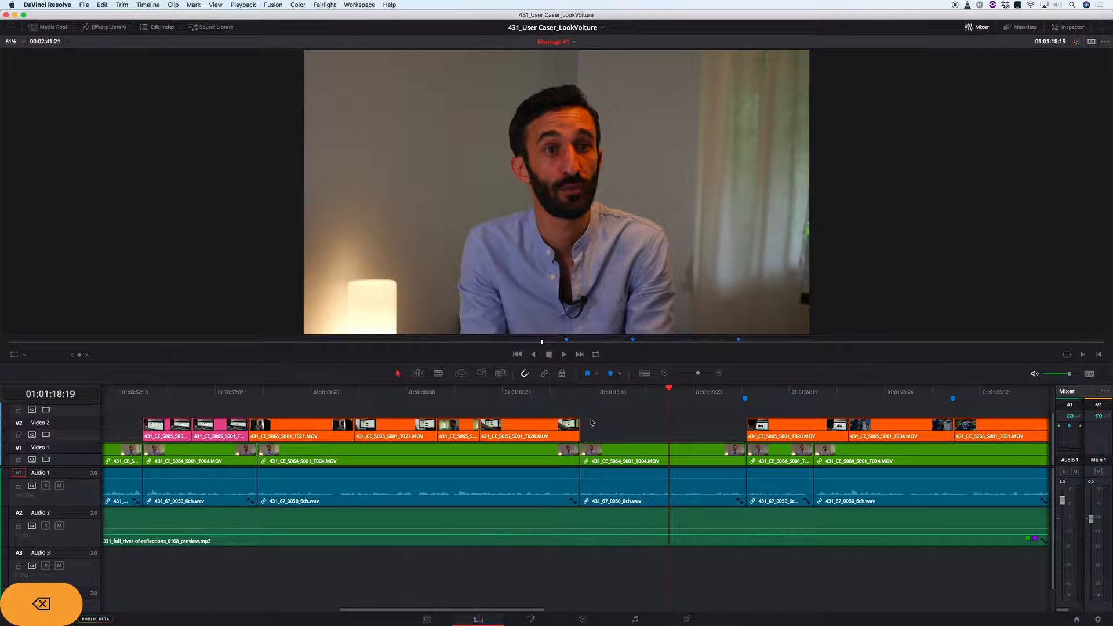
Step: Play on from 01:01:18:19 into the over-the-shoulder computer B-roll, and replay its opening cut
{"action": "key", "text": "l"}
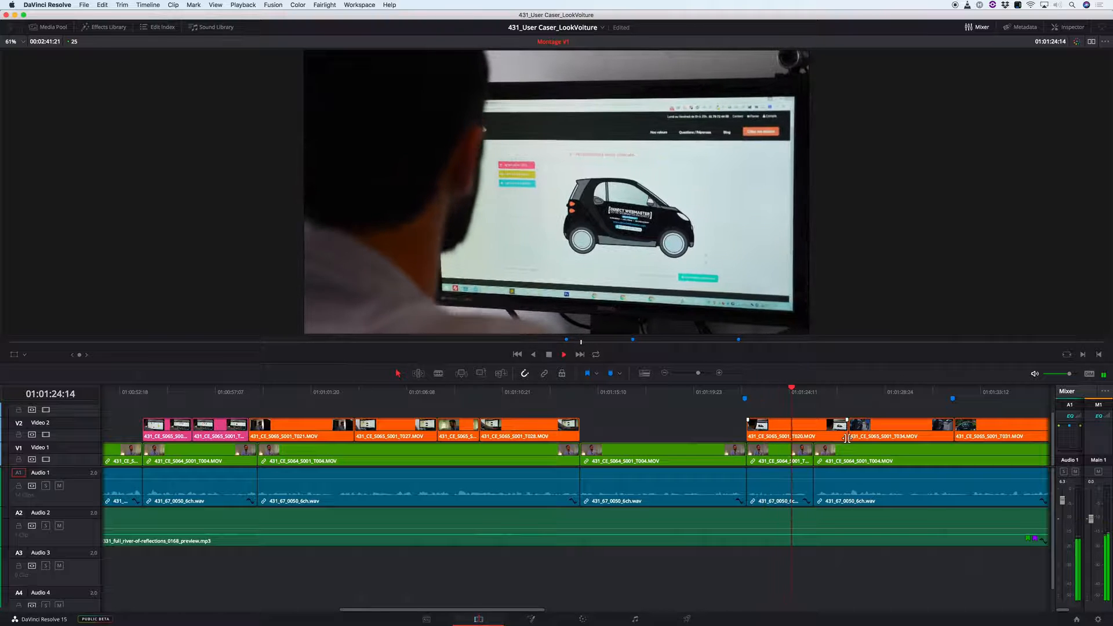
{"action": "key", "text": "k"}
{"action": "left_click", "coordinate": [721, 390]}
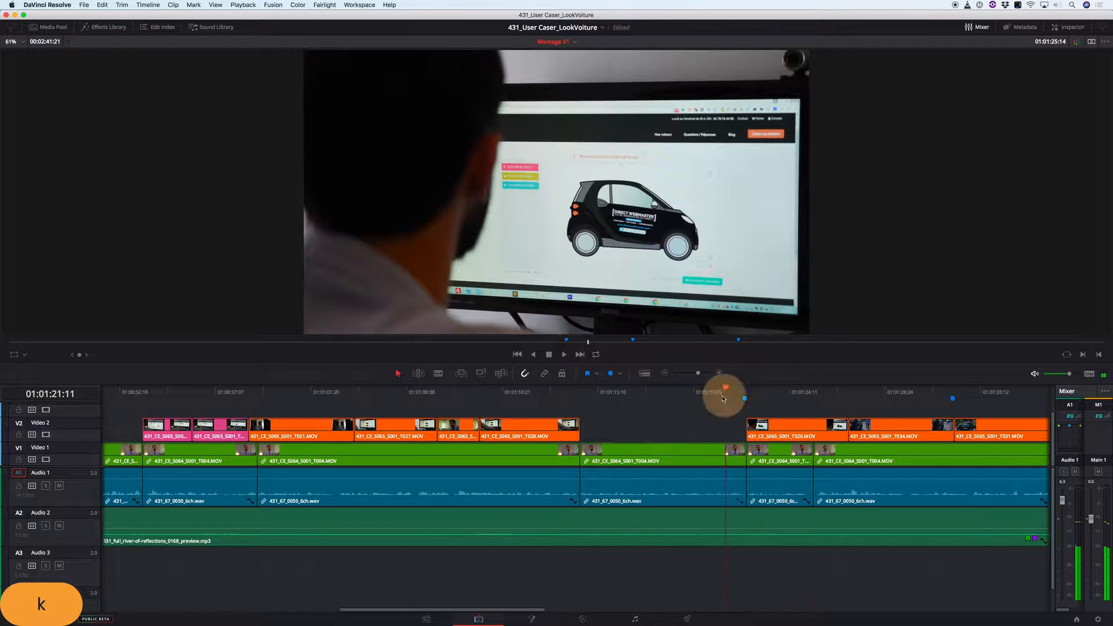
{"action": "key", "text": "k"}
{"action": "key", "text": "l"}
{"action": "key", "text": "k"}
Step: Delete the marker near 01:01:22, and move the following Video 1, Video 2 and Audio 1 clips a few frames earlier
{"action": "key", "text": "Up"}
{"action": "key", "text": "Up"}
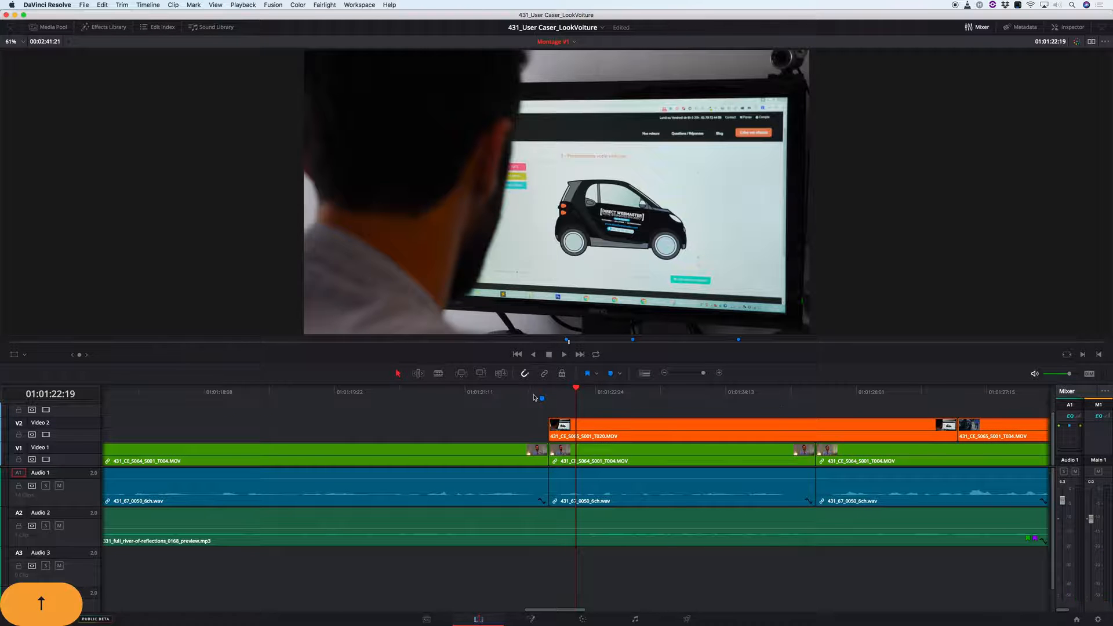
{"action": "key", "text": "Right"}
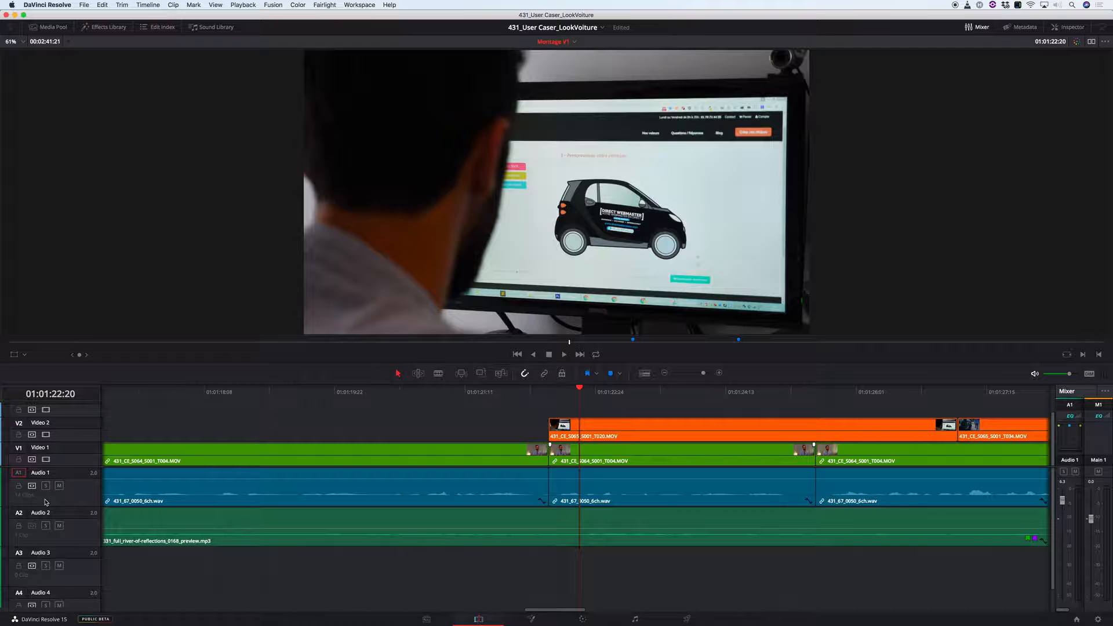
{"action": "key", "text": "shift+v"}
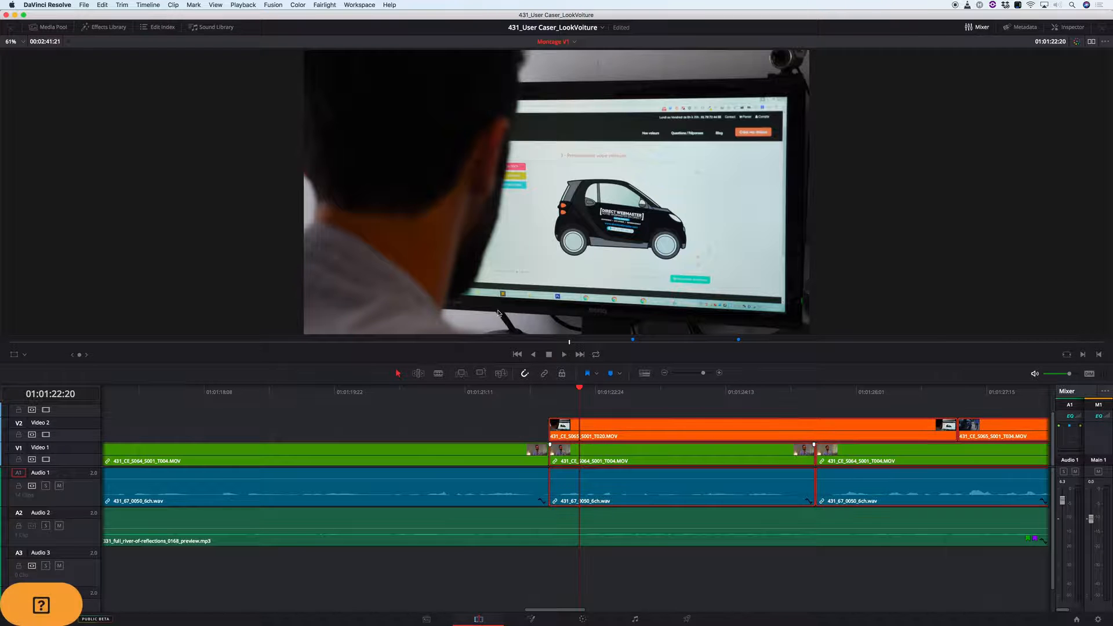
{"action": "left_click_drag", "start_coordinate": [599, 434], "coordinate": [588, 442]}
{"action": "key", "text": "n"}
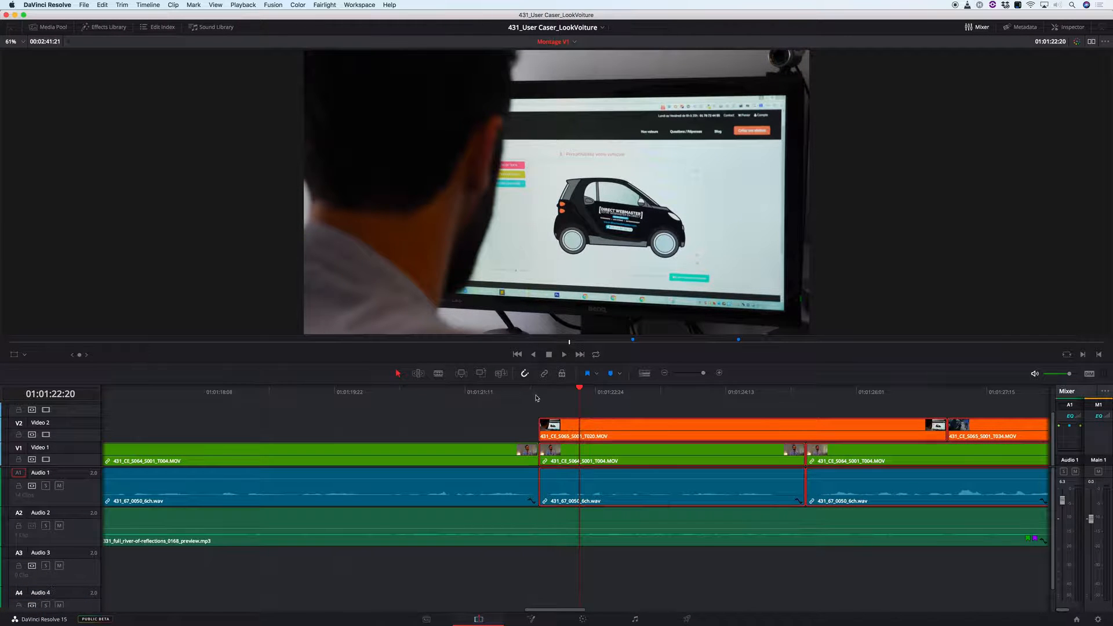
Step: Mark the range from 01:01:21:06 to 01:01:22:23, and play it with looping on to check the cut
{"action": "left_click_drag", "start_coordinate": [536, 399], "coordinate": [449, 397]}
{"action": "key", "text": "i"}
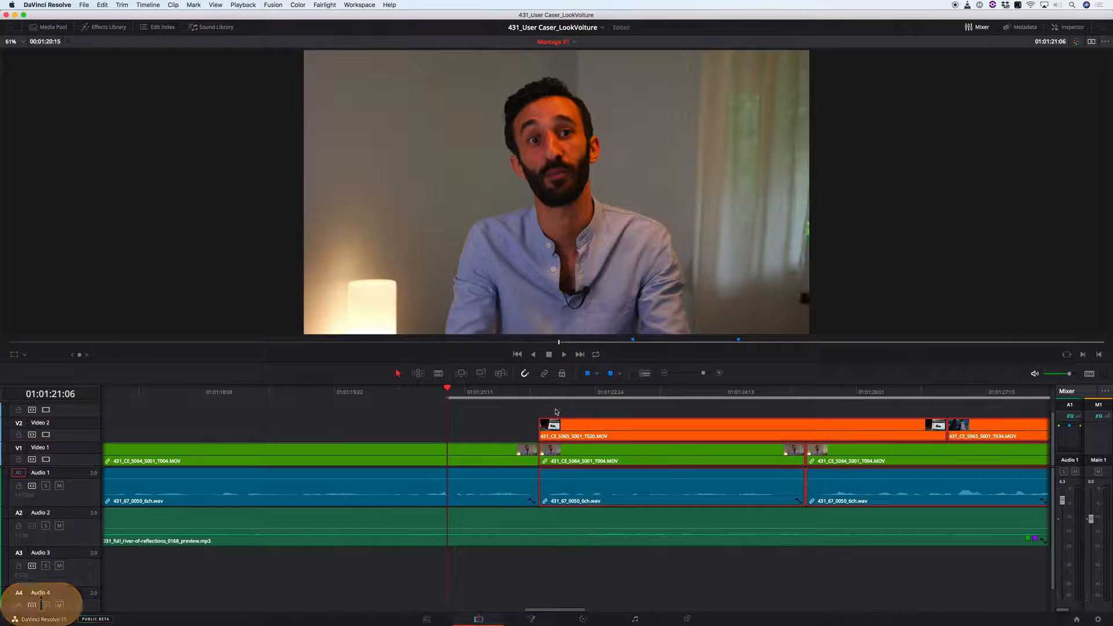
{"action": "left_click", "coordinate": [585, 394]}
{"action": "key", "text": "o"}
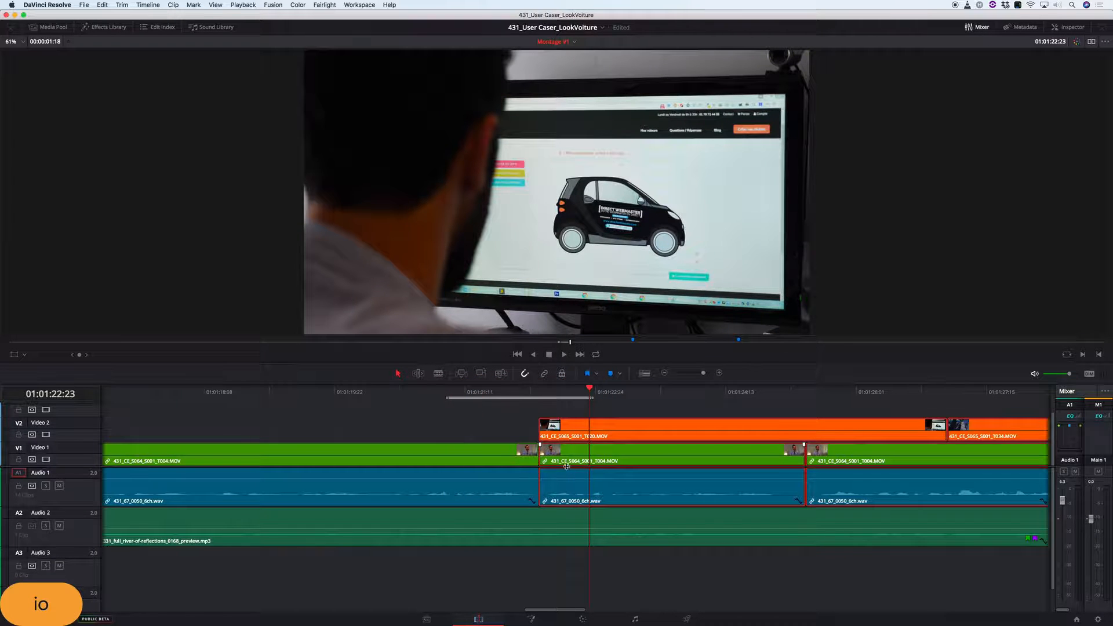
{"action": "key", "text": "section"}
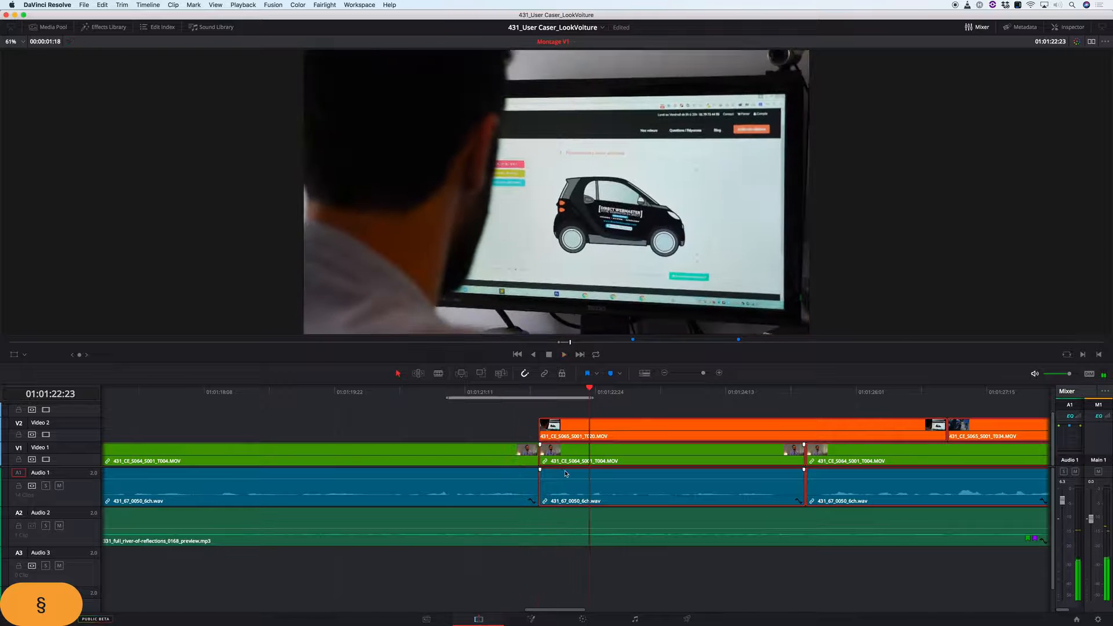
{"action": "key", "text": "section"}
{"action": "left_click", "coordinate": [597, 354]}
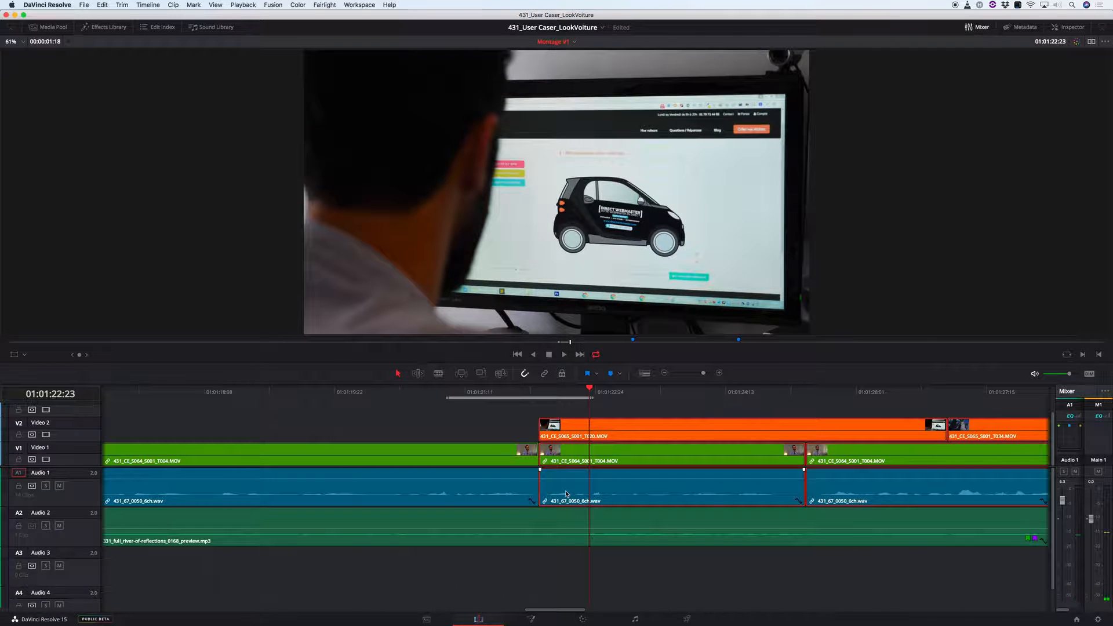
{"action": "key", "text": "section"}
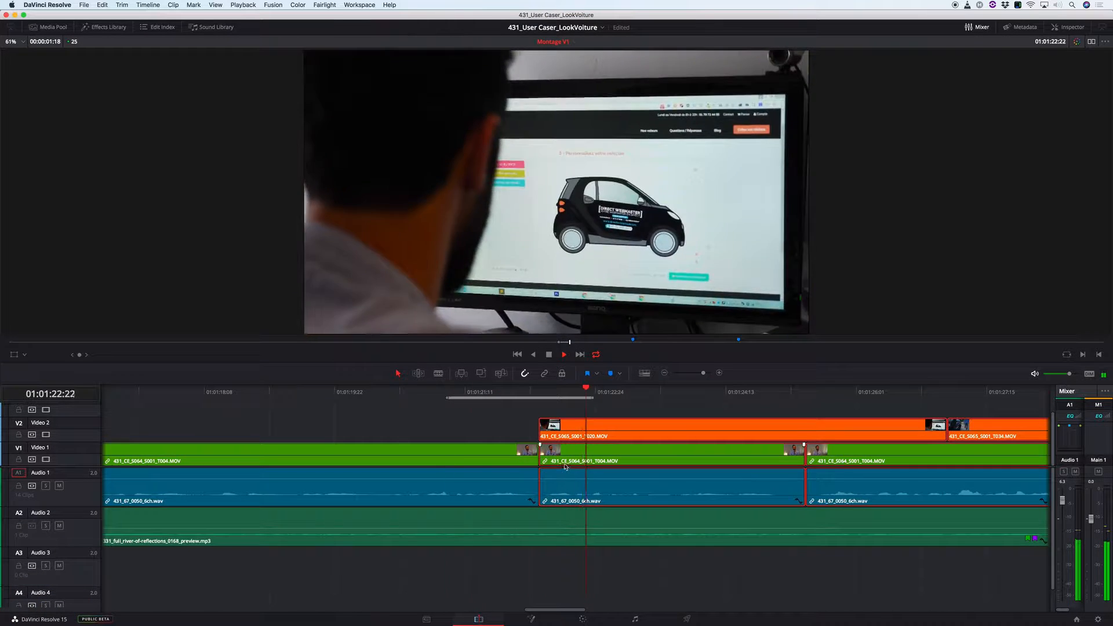
{"action": "key", "text": "space"}
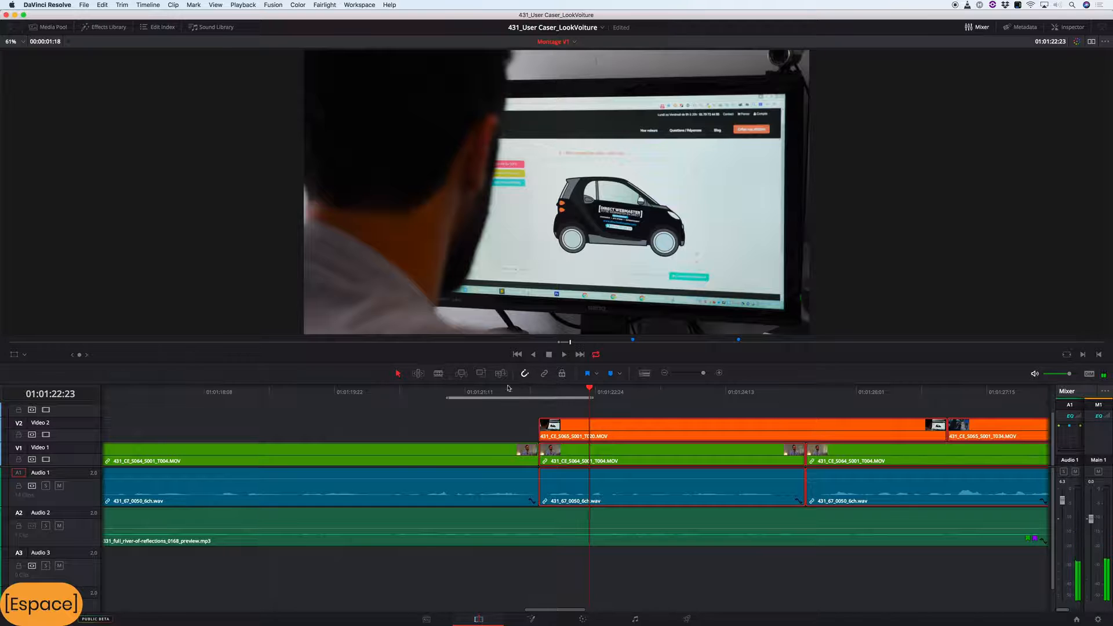
Step: Extend the start of the 431_CE_S065_S001_T020 clip over the end of the preceding interview shot, and replay from 01:01:20:07
{"action": "left_click", "coordinate": [366, 391]}
{"action": "key", "text": "space"}
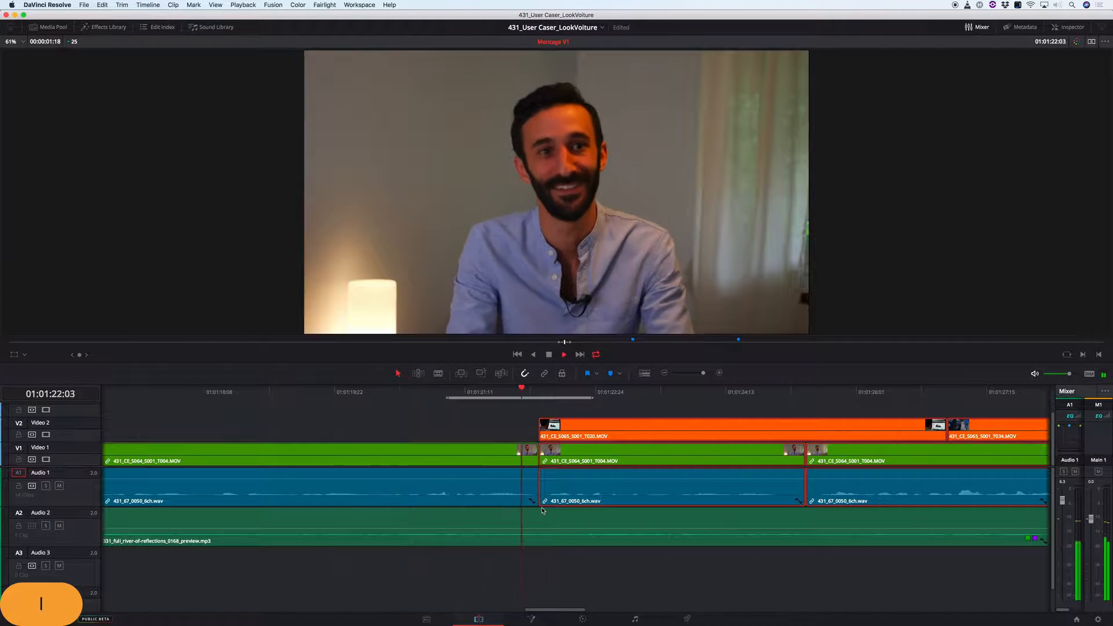
{"action": "key", "text": "k"}
{"action": "left_click", "coordinate": [573, 554]}
{"action": "left_click_drag", "start_coordinate": [542, 433], "coordinate": [512, 431]}
{"action": "left_click", "coordinate": [365, 391]}
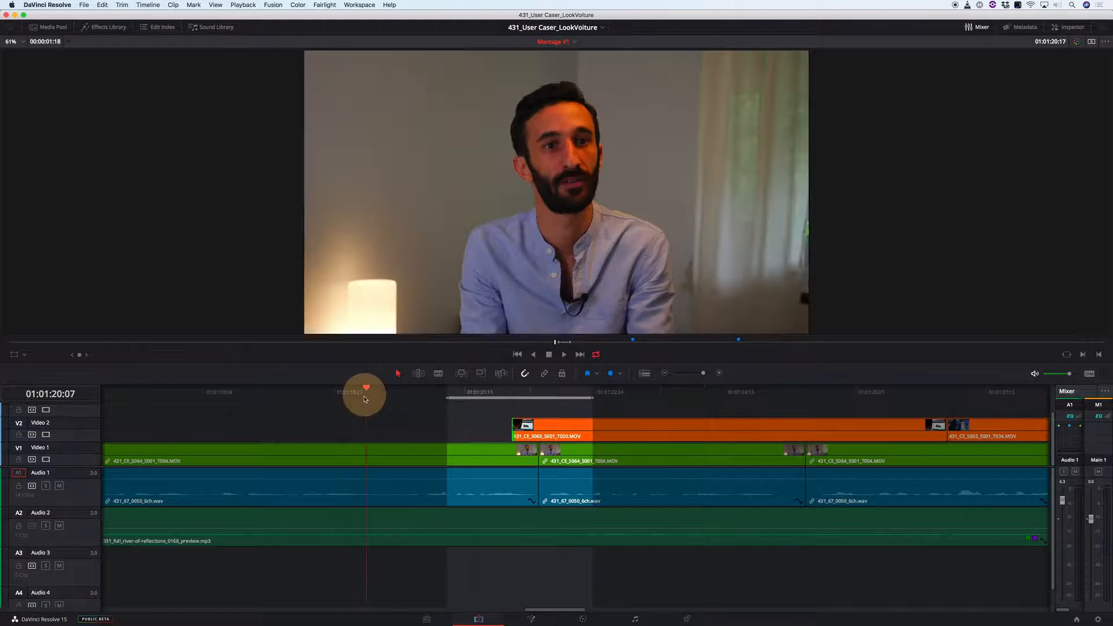
{"action": "key", "text": "l"}
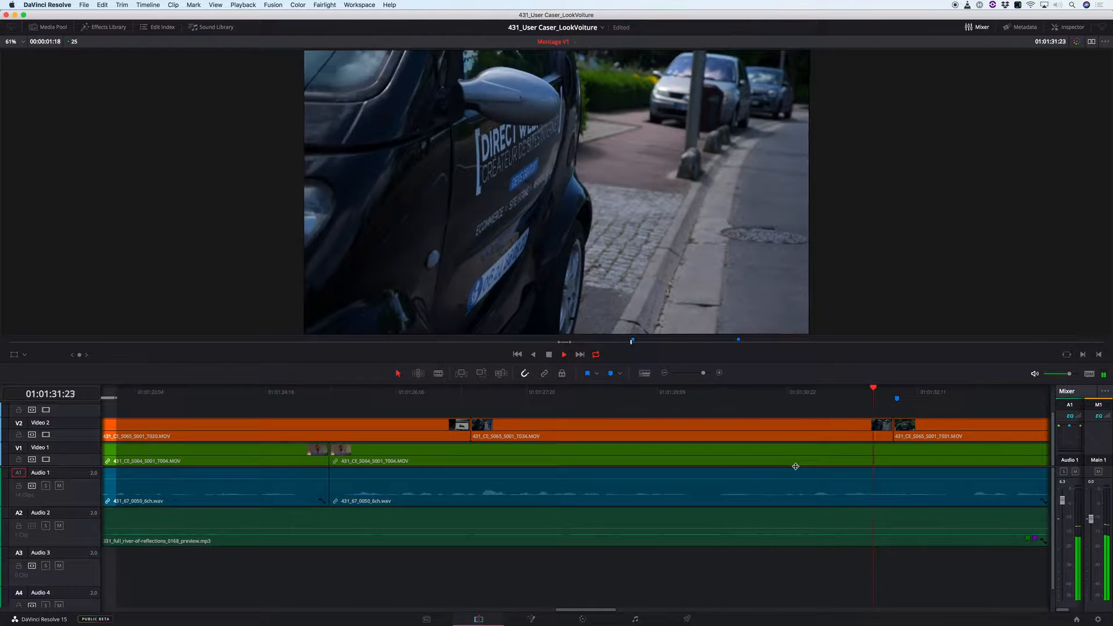
{"action": "key", "text": "space"}
Step: Clear the in and out points, and replay the driving-car B-roll in short passes, stopping around 01:01:33:17
{"action": "key", "text": "shift+z"}
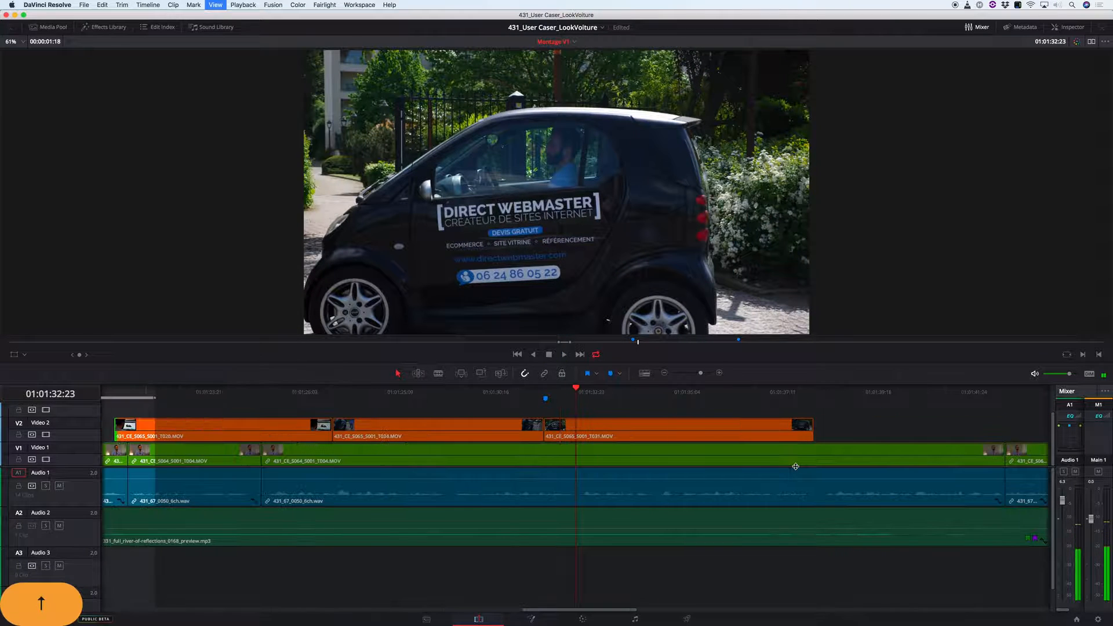
{"action": "key", "text": "g"}
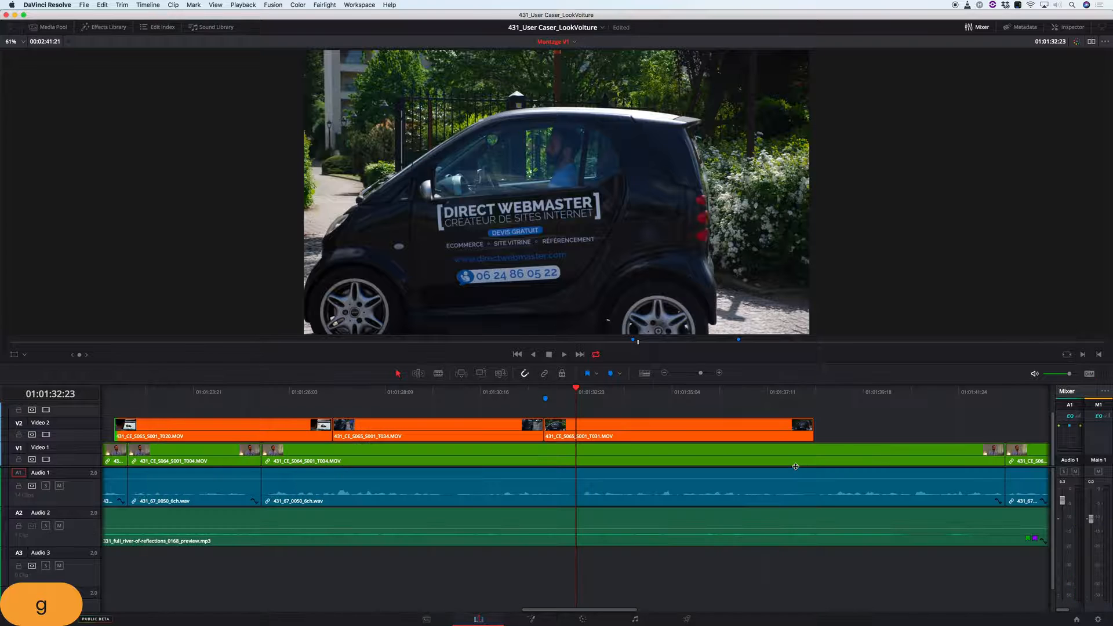
{"action": "left_click_drag", "start_coordinate": [496, 392], "coordinate": [431, 393]}
{"action": "key", "text": "l"}
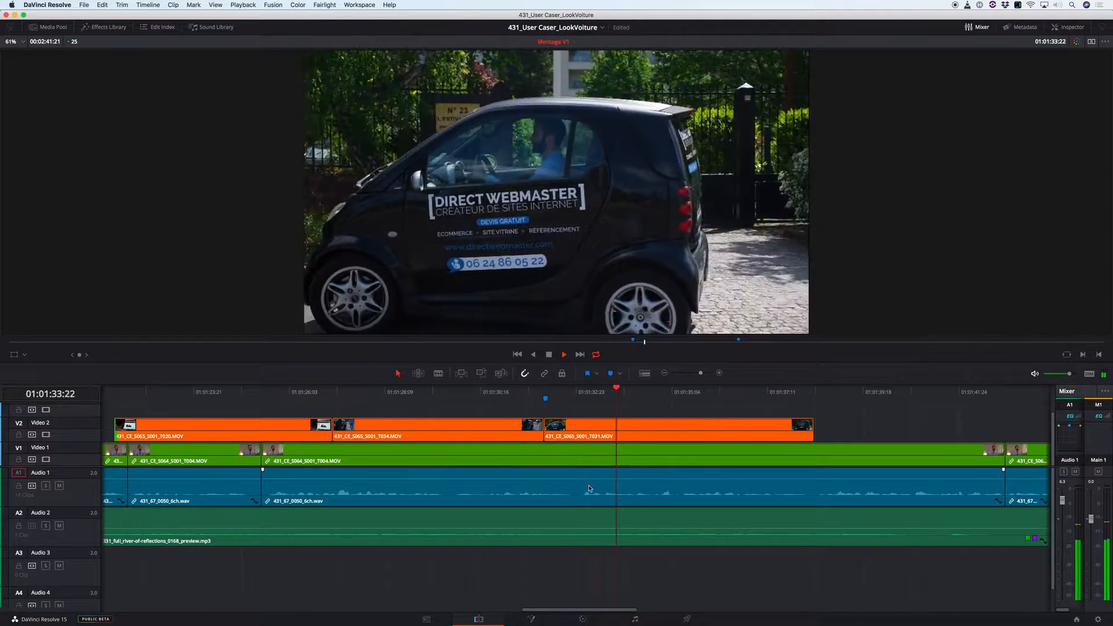
{"action": "key", "text": "k"}
{"action": "left_click", "coordinate": [578, 391]}
{"action": "key", "text": "k"}
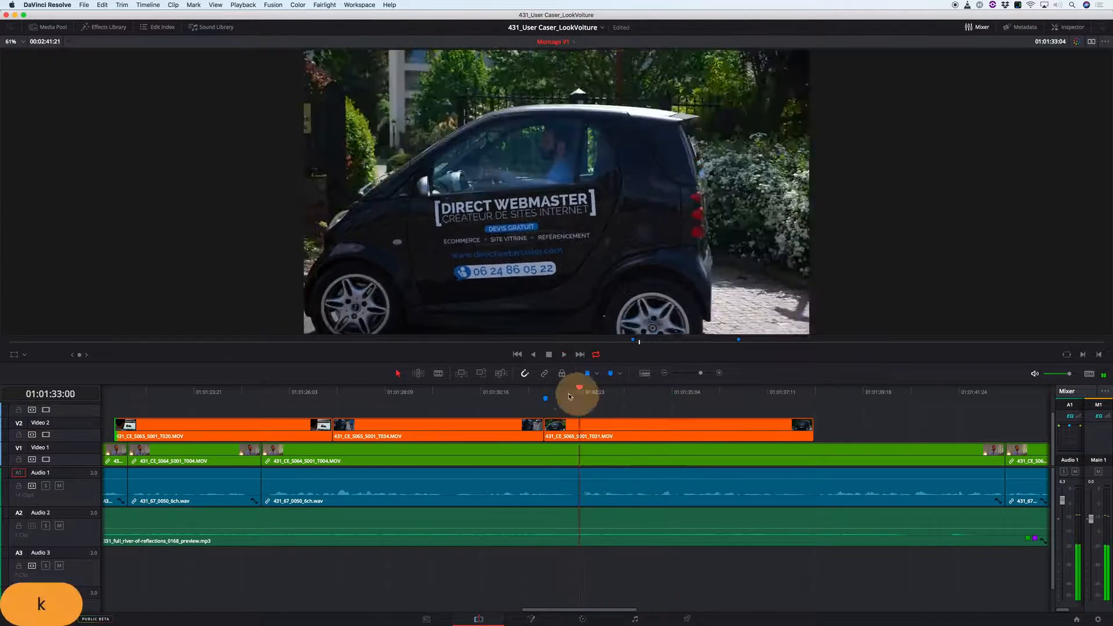
{"action": "key", "text": "k"}
{"action": "key", "text": "l"}
{"action": "key", "text": "k"}
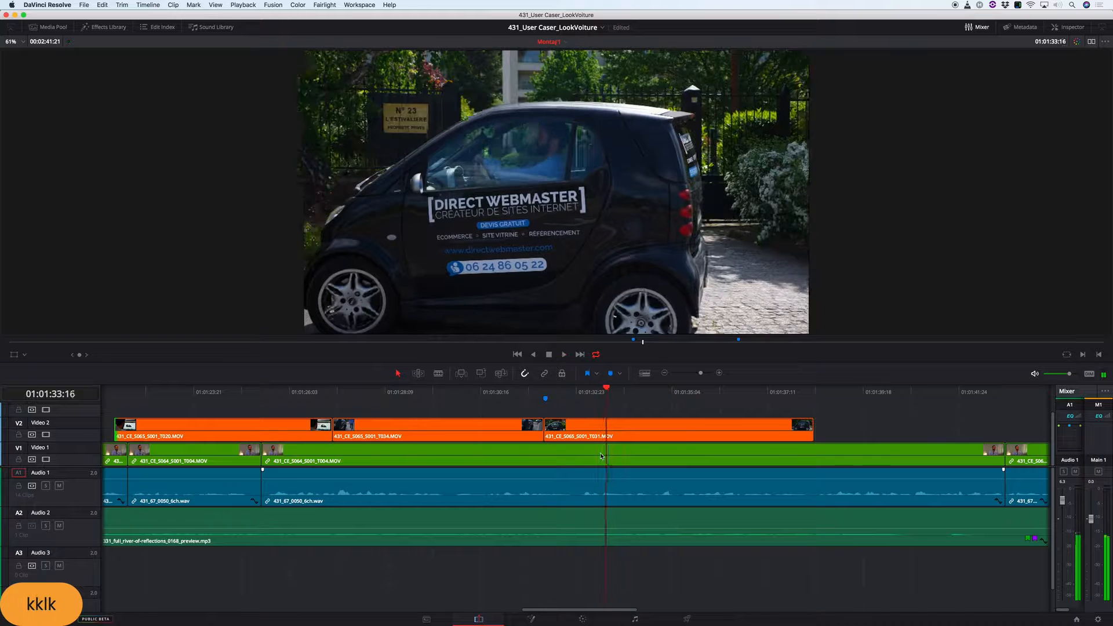
Step: Delete the two remaining markers, and move the 431_CE_S065_S001_T031 clip on Video 2 to meet the start of T032
{"action": "scroll", "coordinate": [600, 456], "scroll_direction": "down", "scroll_amount": 3}
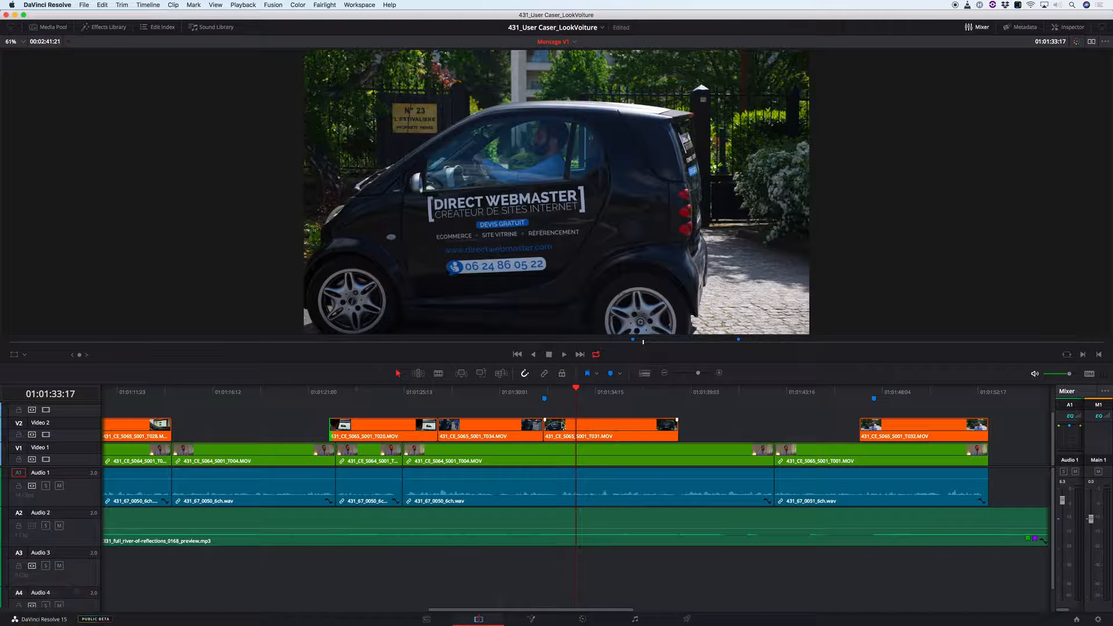
{"action": "key", "text": "BackSpace"}
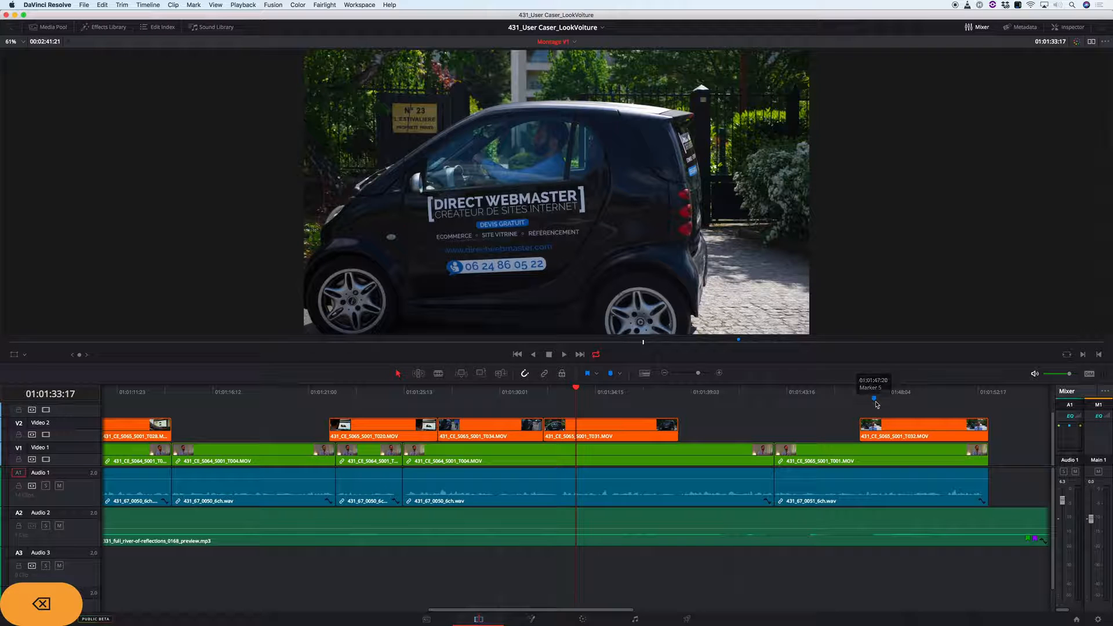
{"action": "left_click", "coordinate": [873, 398]}
{"action": "key", "text": "BackSpace"}
{"action": "left_click_drag", "start_coordinate": [613, 433], "coordinate": [795, 435]}
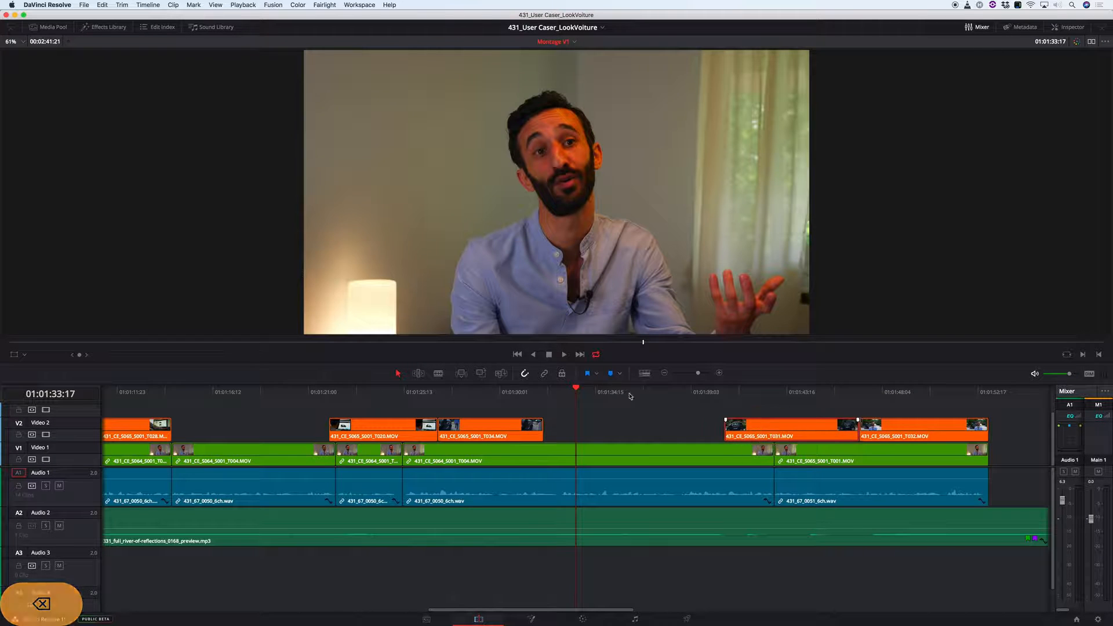
Step: Play the sequence through the relocated car clip to the end of the interview at 01:01:53:05, and inspect the edit's ending
{"action": "left_click", "coordinate": [490, 390]}
{"action": "key", "text": "l"}
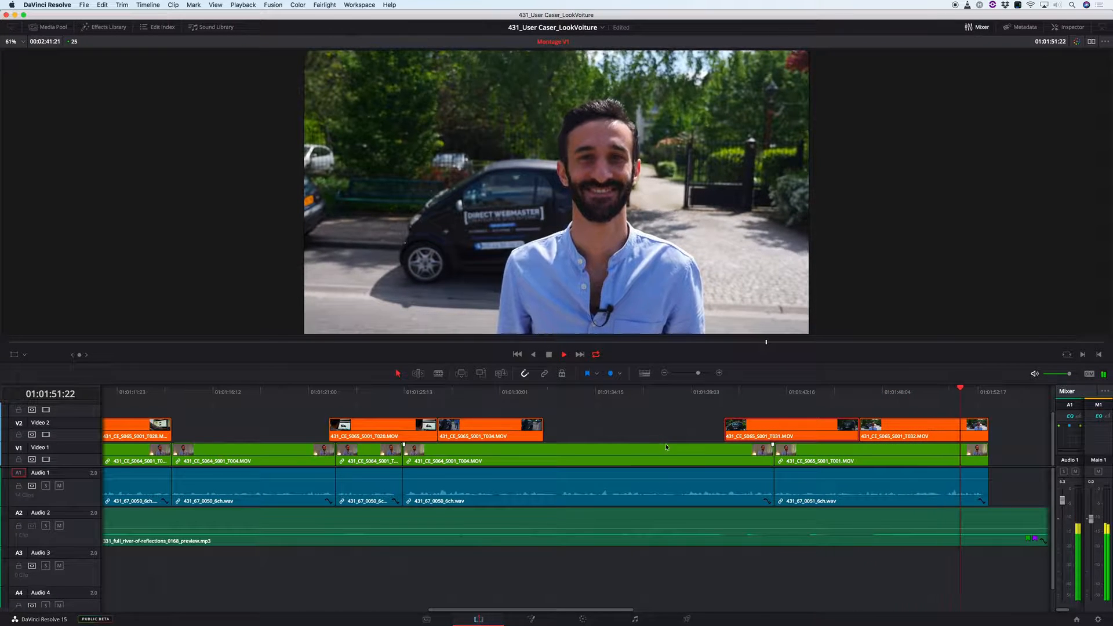
{"action": "key", "text": "k"}
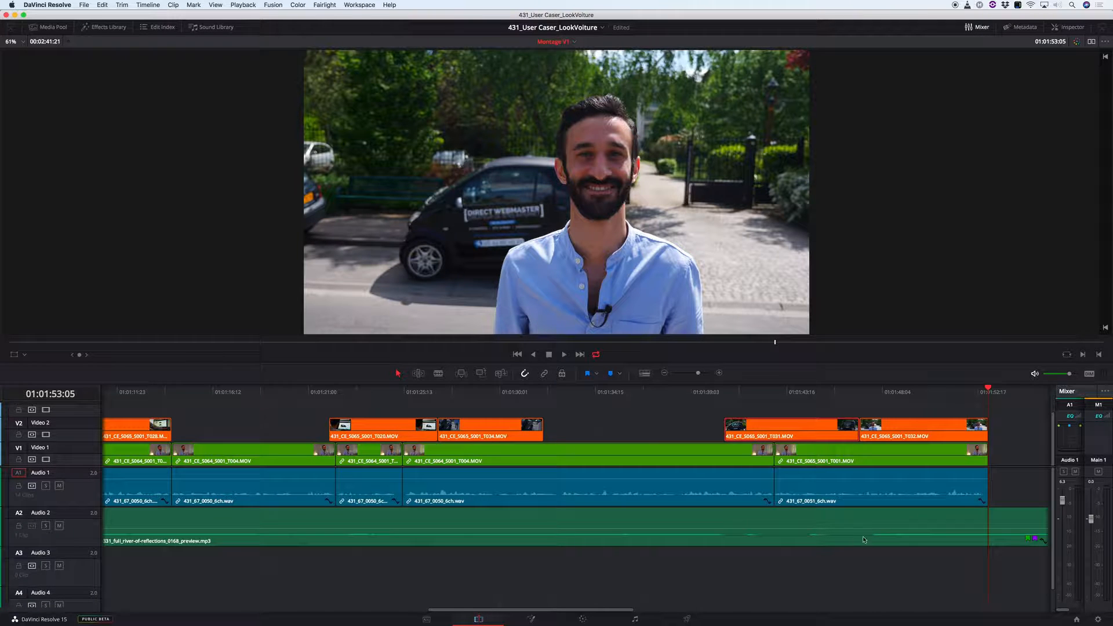
{"action": "key", "text": "shift+z"}
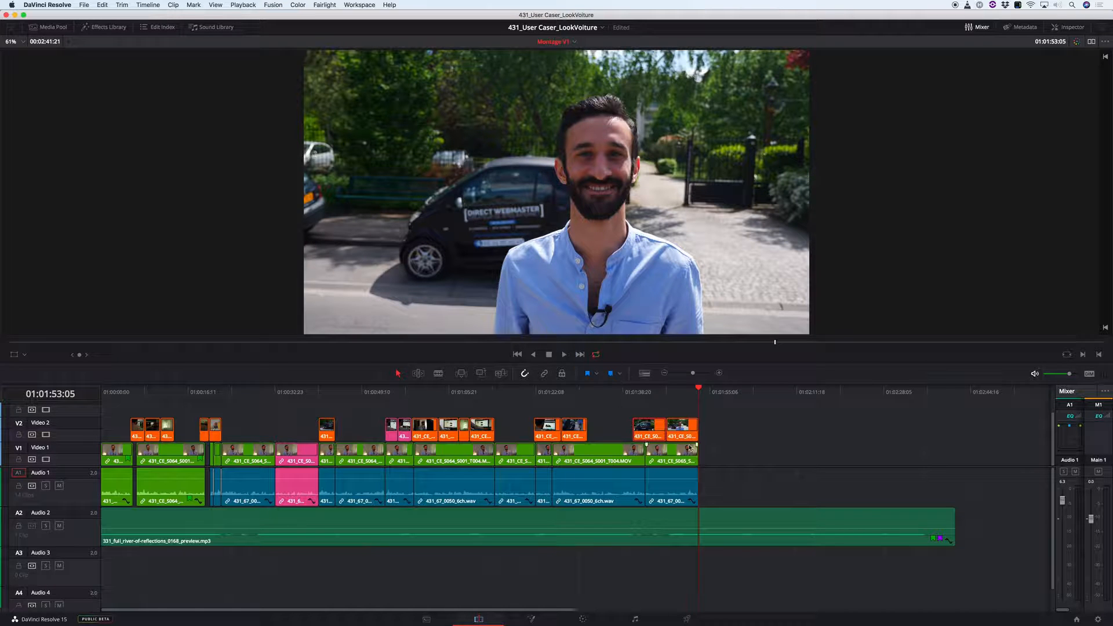
{"action": "key", "text": "Up"}
{"action": "key", "text": "Up"}
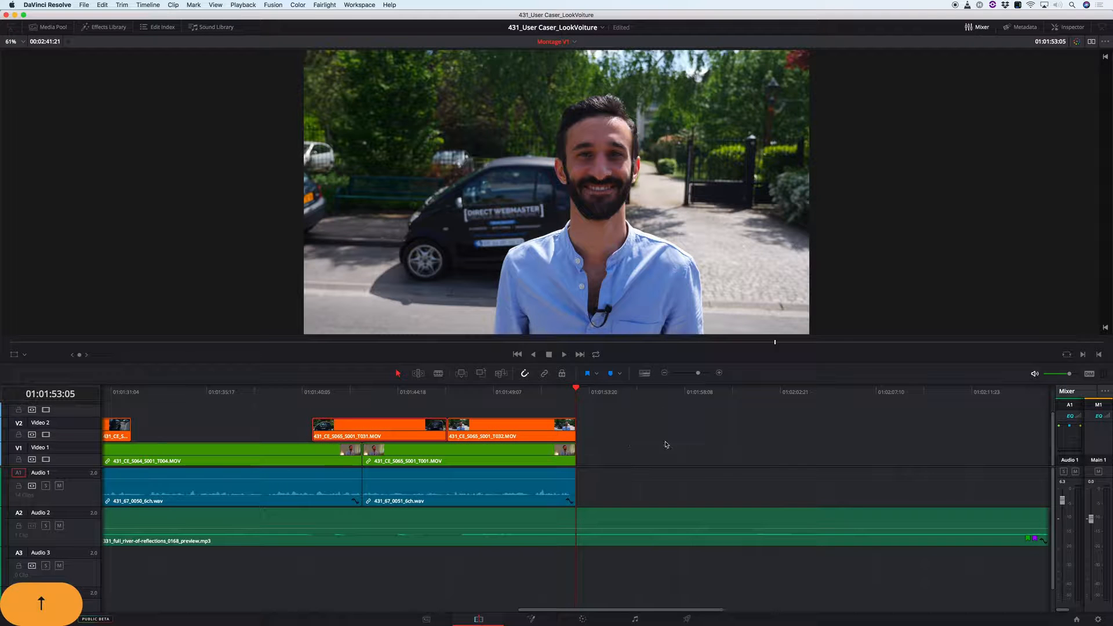
Step: Replay the ending, trim the start of the T032 clip to 01:01:49:11, and move the T031 clip on Video 2 to meet it
{"action": "left_click_drag", "start_coordinate": [454, 387], "coordinate": [385, 387]}
{"action": "key", "text": "l"}
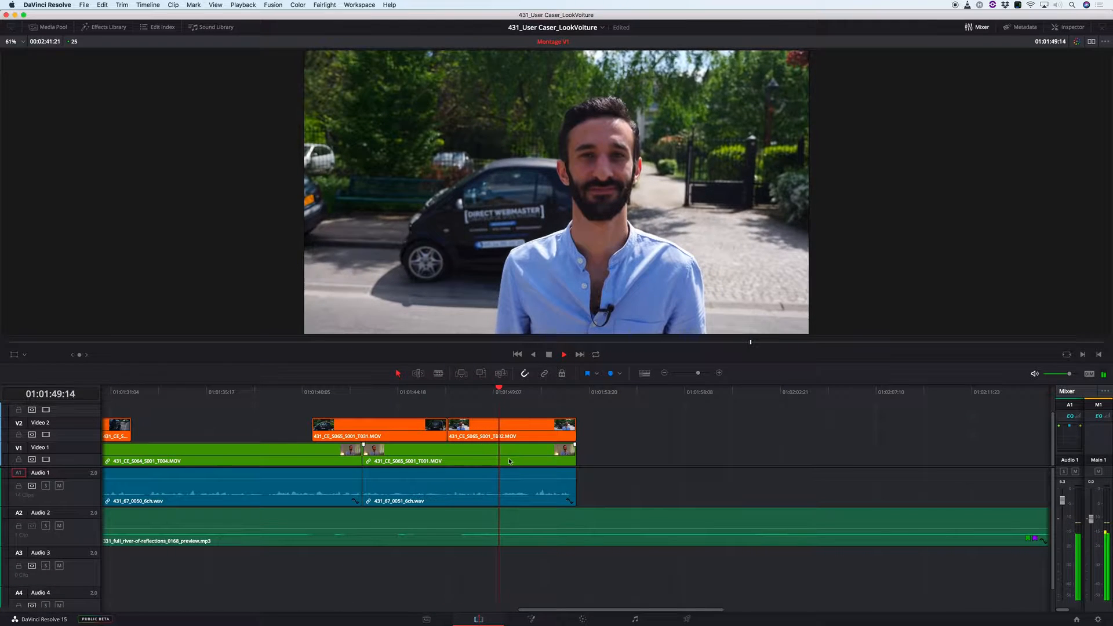
{"action": "key", "text": "k"}
{"action": "key", "text": "j"}
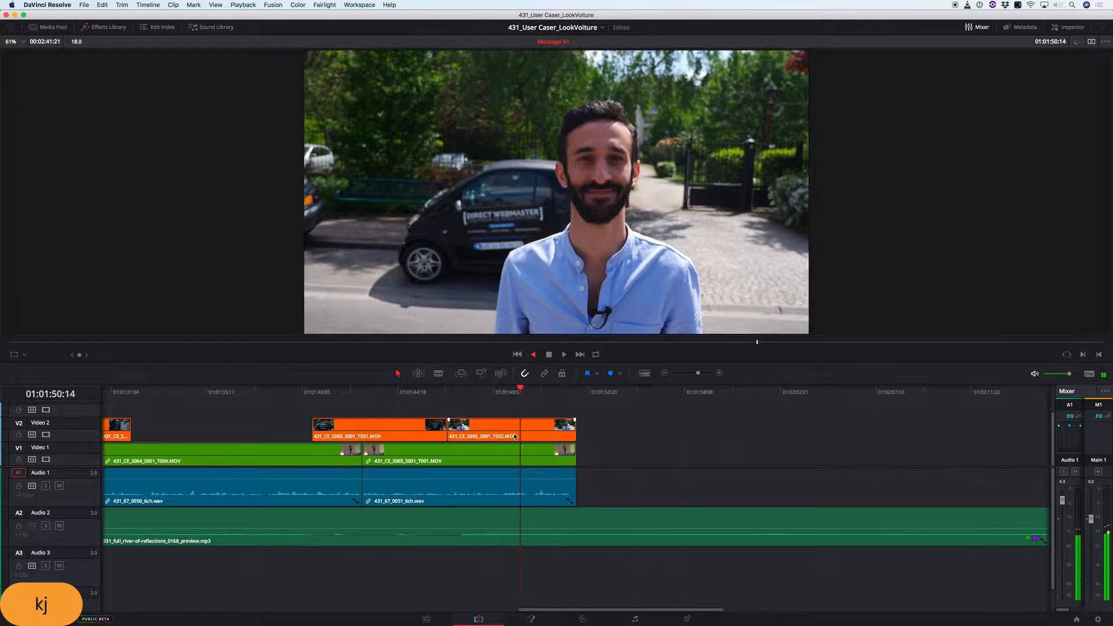
{"action": "key", "text": "k"}
{"action": "left_click_drag", "start_coordinate": [418, 429], "coordinate": [465, 438]}
{"action": "left_click", "coordinate": [528, 427]}
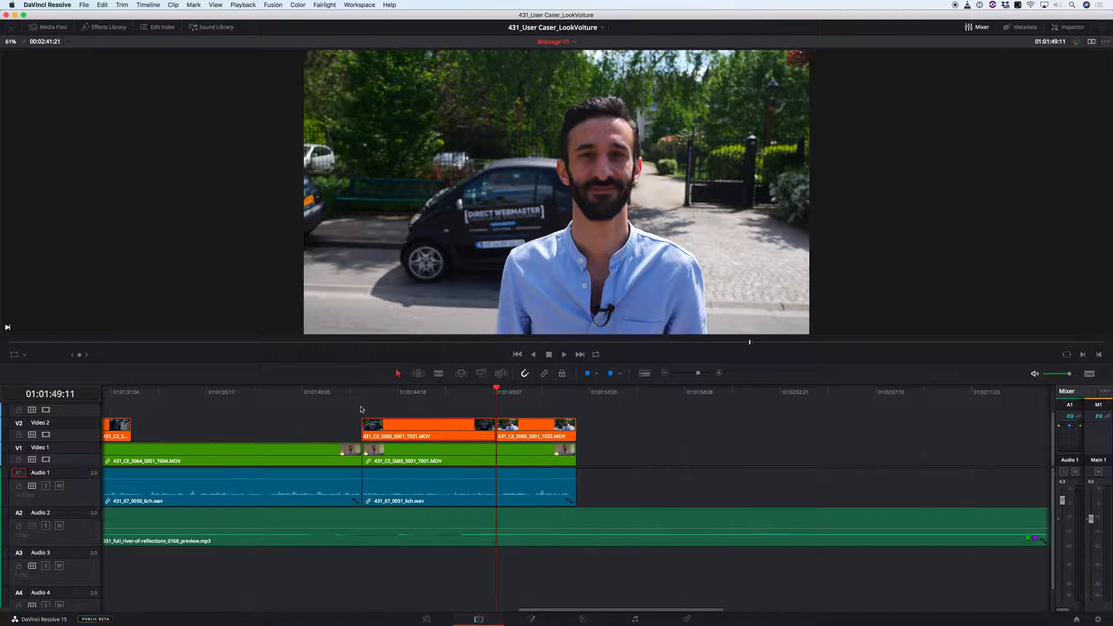
Step: Shift the music clip on Audio 2 later by 07:06, and play the ending through to 01:01:53:18
{"action": "left_click_drag", "start_coordinate": [410, 520], "coordinate": [596, 515]}
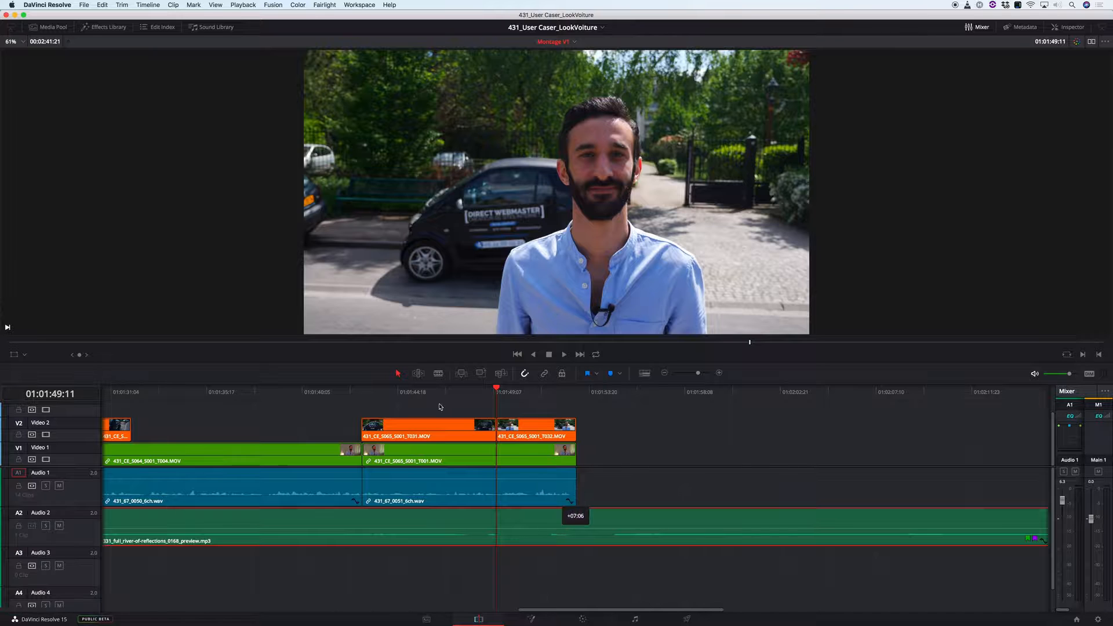
{"action": "left_click_drag", "start_coordinate": [341, 399], "coordinate": [286, 393]}
{"action": "key", "text": "l"}
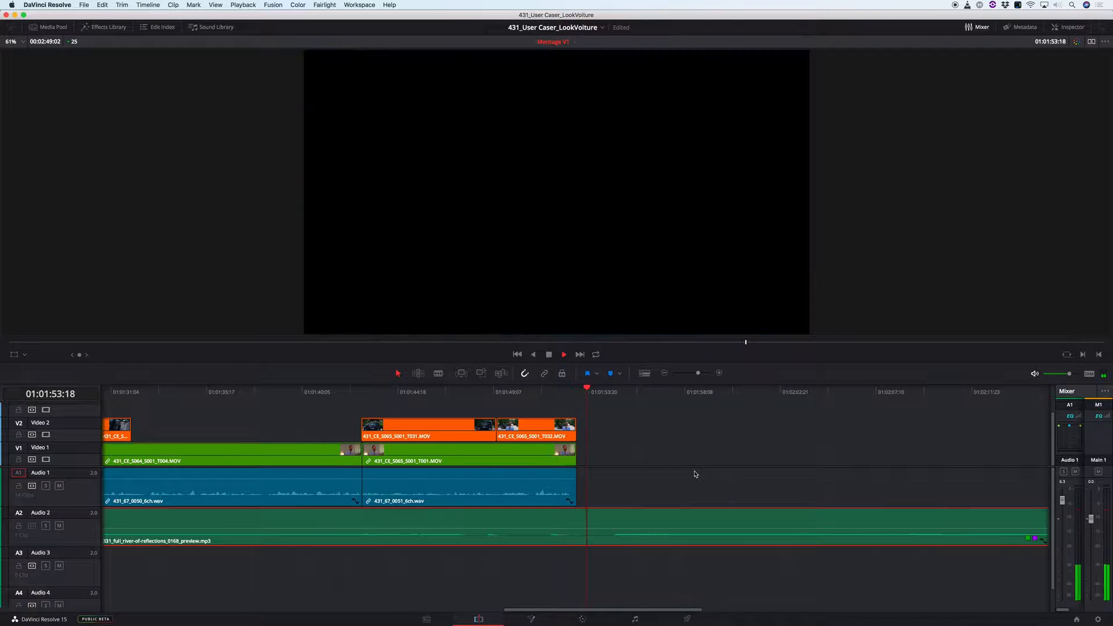
{"action": "key", "text": "k"}
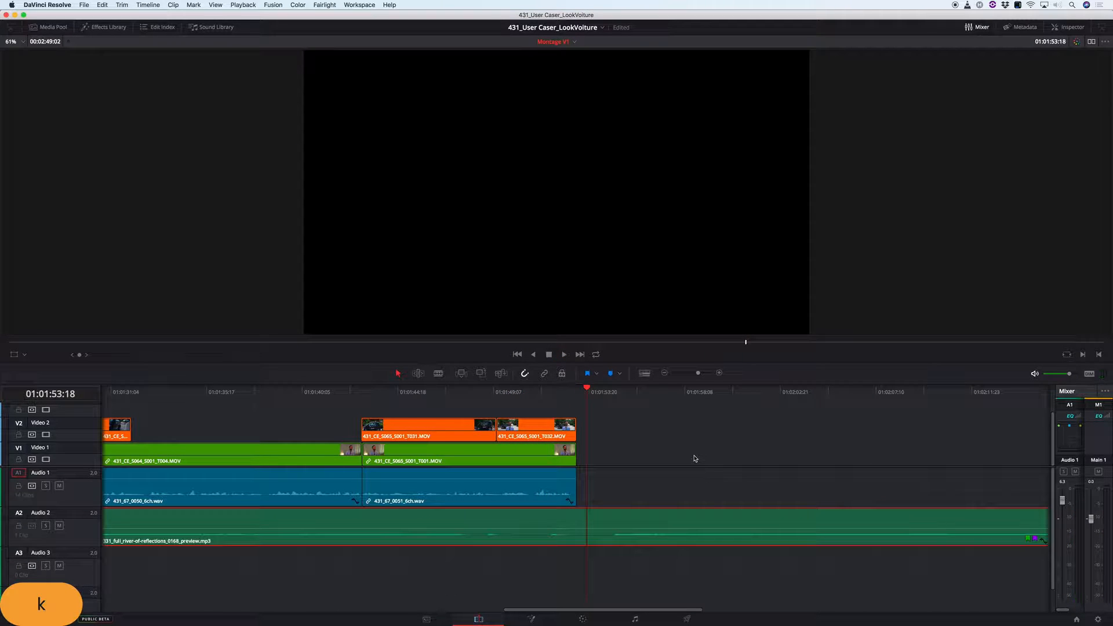
{"action": "left_click", "coordinate": [569, 579]}
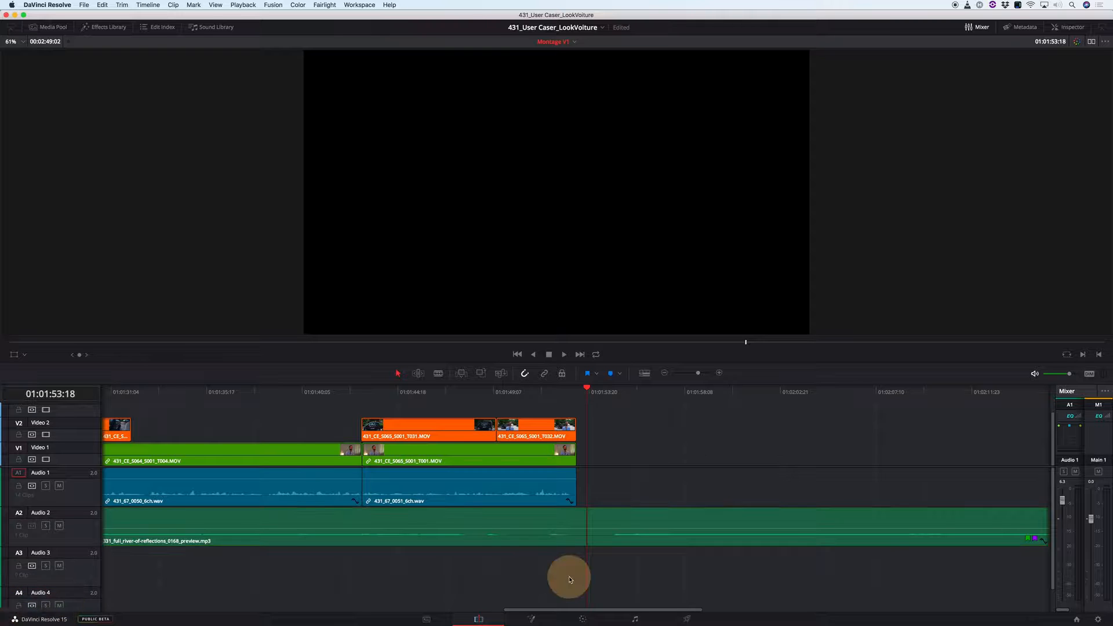
{"action": "key", "text": "r"}
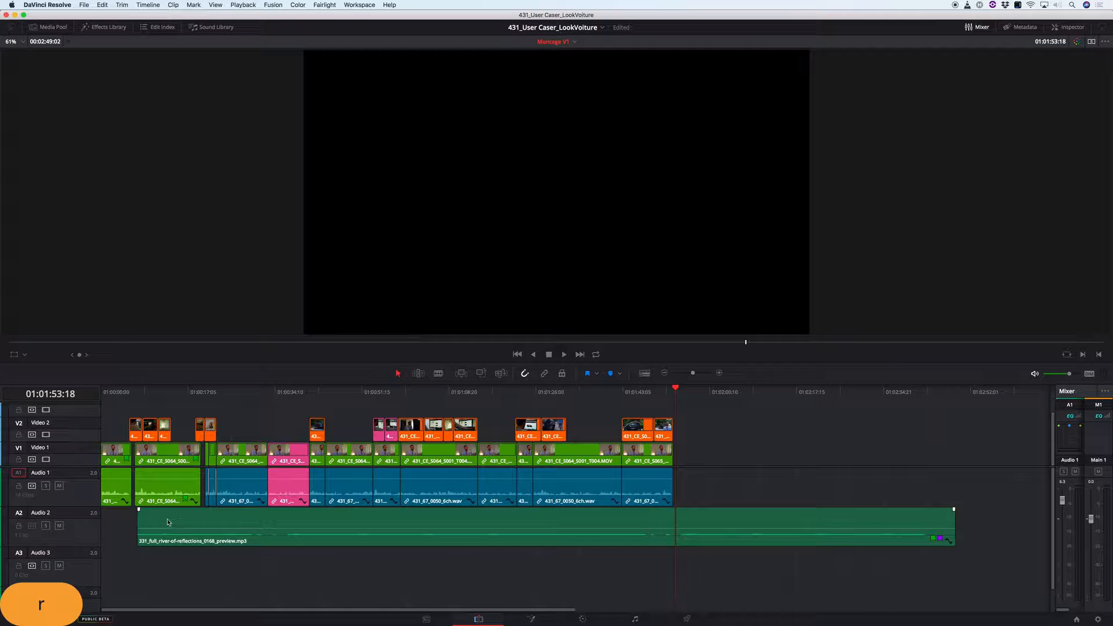
{"action": "left_click_drag", "start_coordinate": [142, 524], "coordinate": [55, 517]}
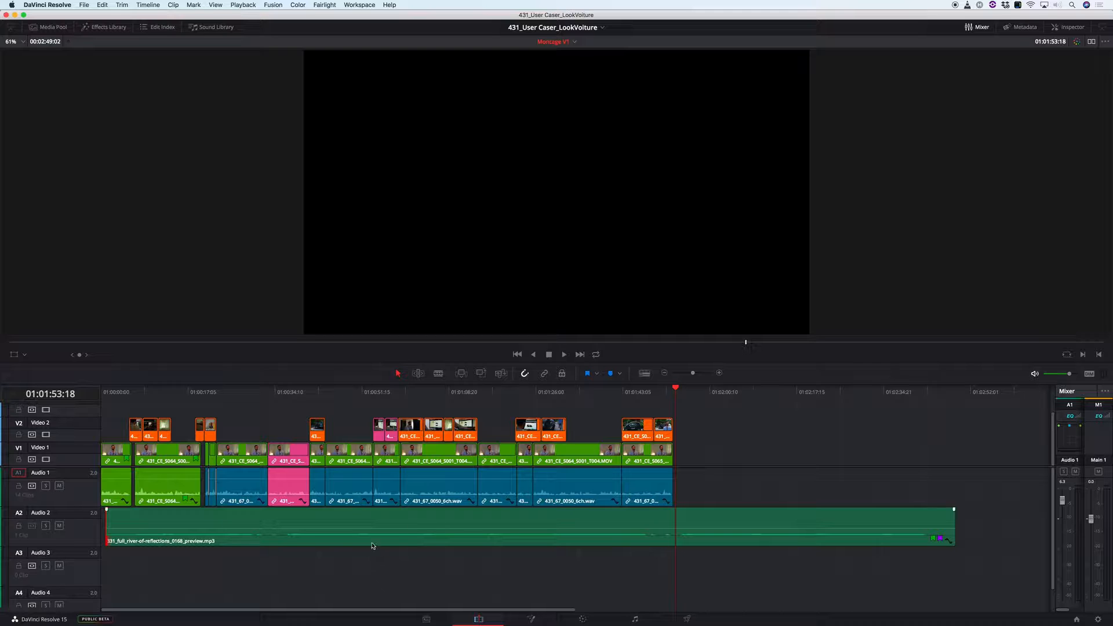
{"action": "key", "text": "super+z"}
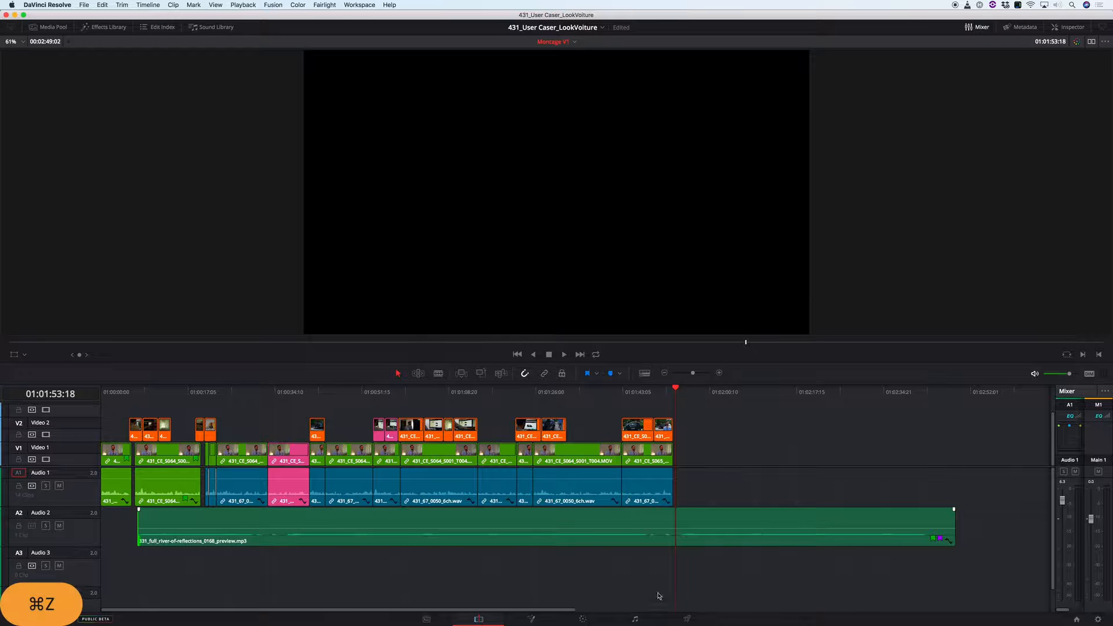
Step: Trim the end of the music clip to the end of the interview, and extend its start to near the sequence's beginning
{"action": "left_click_drag", "start_coordinate": [945, 517], "coordinate": [666, 511]}
{"action": "left_click_drag", "start_coordinate": [693, 571], "coordinate": [747, 577]}
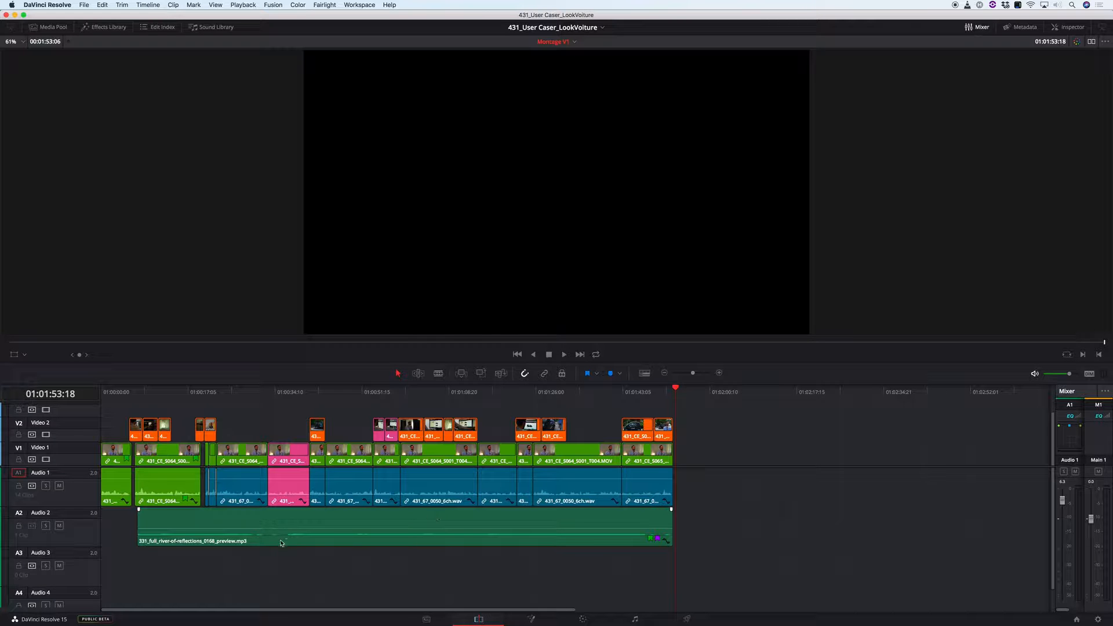
{"action": "left_click_drag", "start_coordinate": [291, 399], "coordinate": [40, 513]}
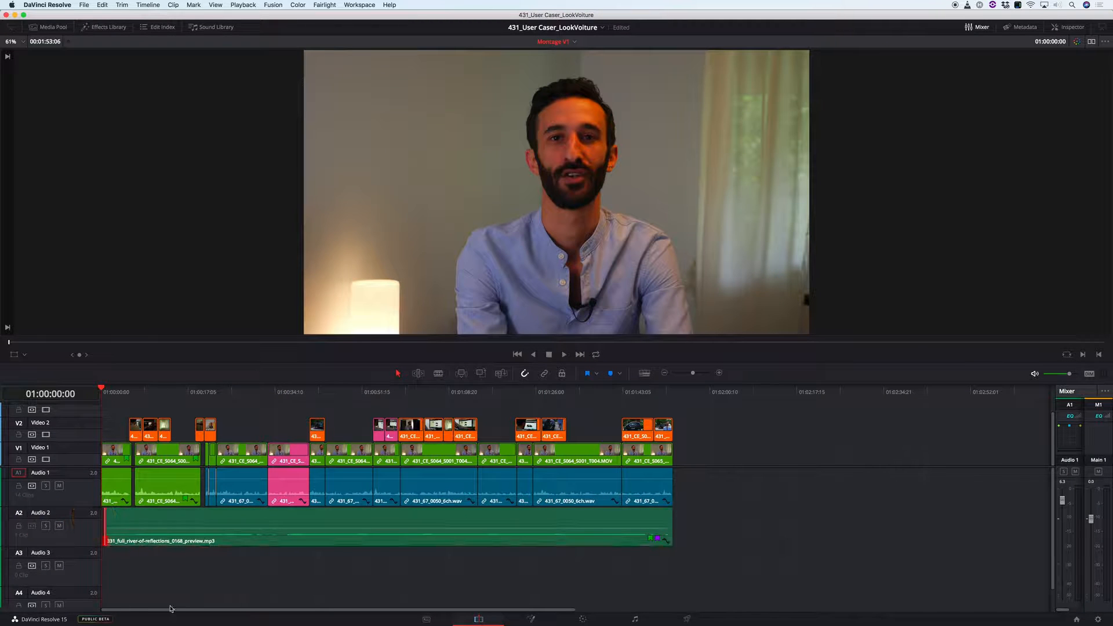
Step: Move the opening T001 interview clip to meet T002, and shift both with the three B-roll clips above them 18 frames later
{"action": "scroll", "coordinate": [180, 519], "scroll_direction": "up", "scroll_amount": 5}
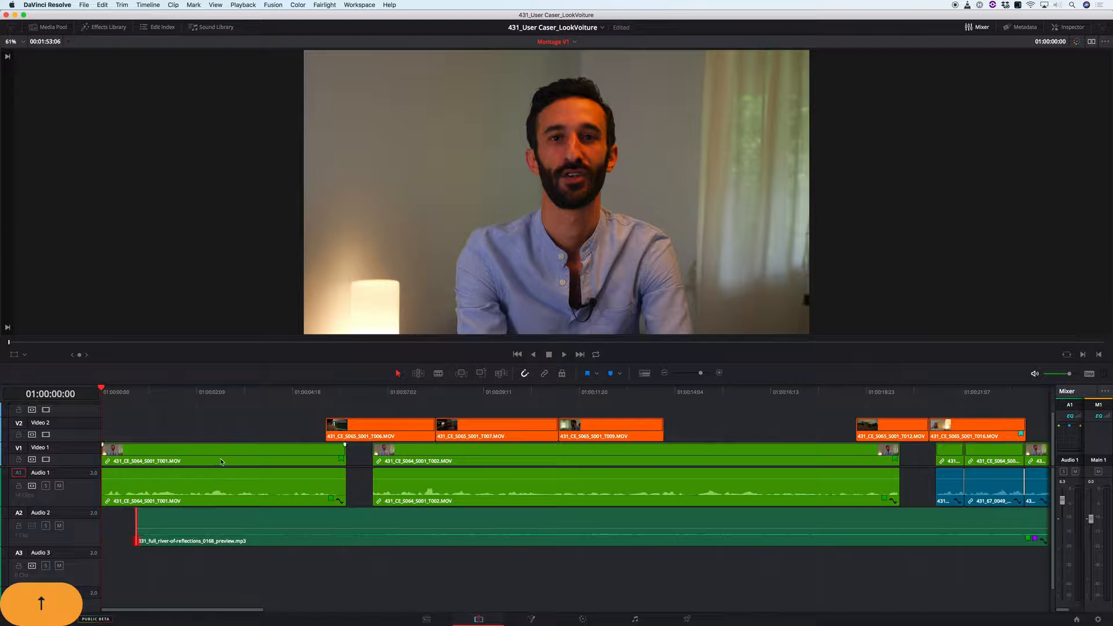
{"action": "left_click_drag", "start_coordinate": [252, 454], "coordinate": [274, 452]}
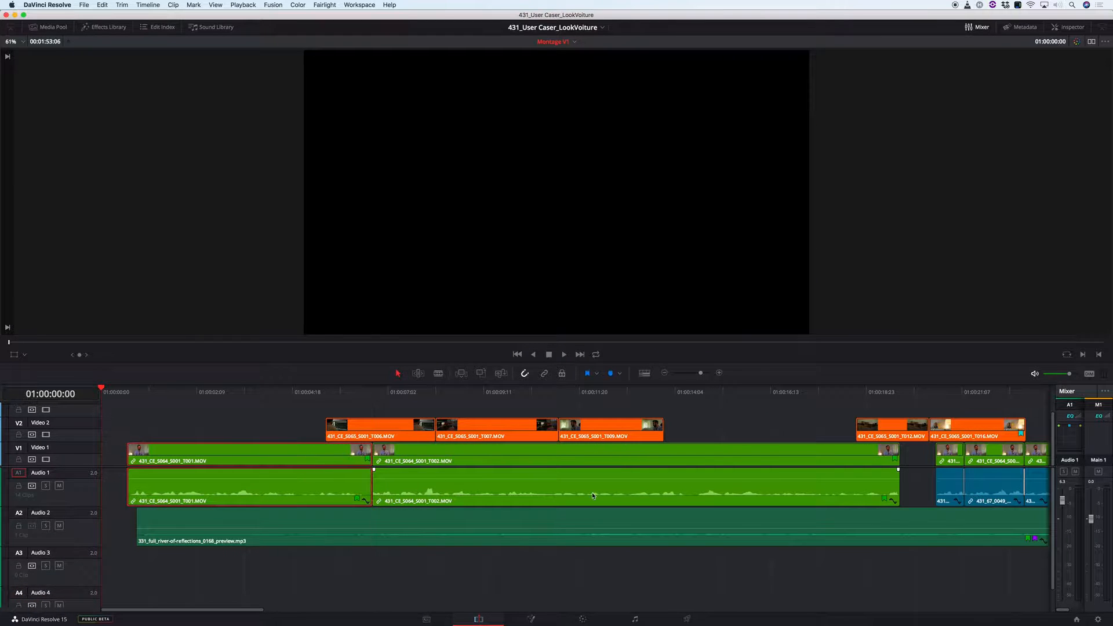
{"action": "left_click_drag", "start_coordinate": [253, 411], "coordinate": [725, 496]}
{"action": "left_click_drag", "start_coordinate": [848, 454], "coordinate": [871, 460]}
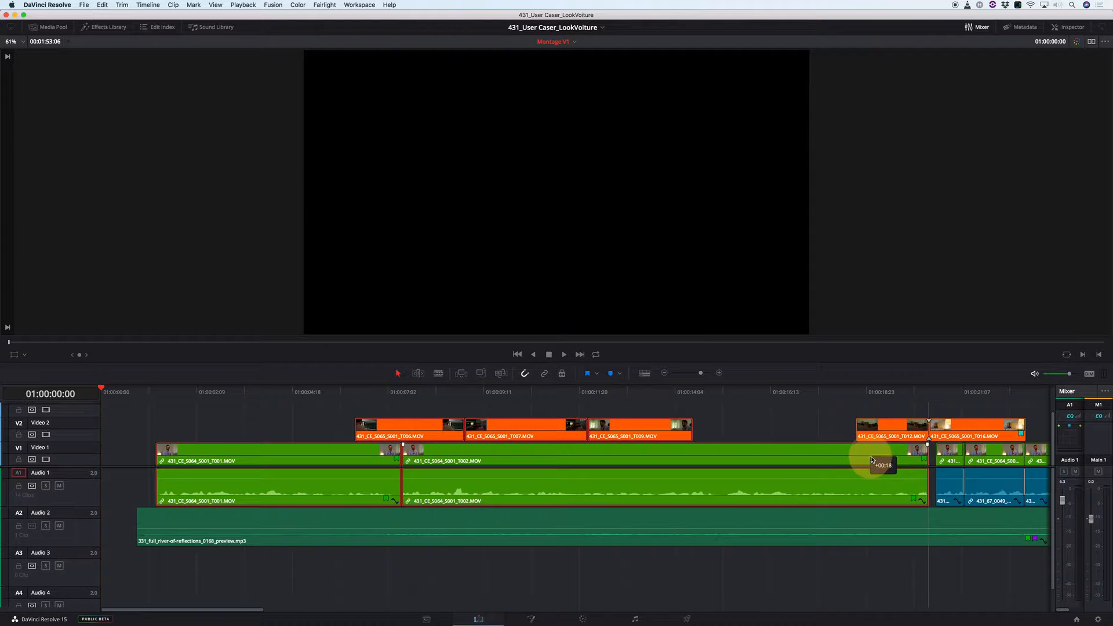
{"action": "left_click", "coordinate": [826, 581]}
Step: Play the sequence full screen from its beginning at 01:00:00:00 to review the finished edit
{"action": "key", "text": "super+minus"}
{"action": "key", "text": "super+minus"}
{"action": "key", "text": "Down"}
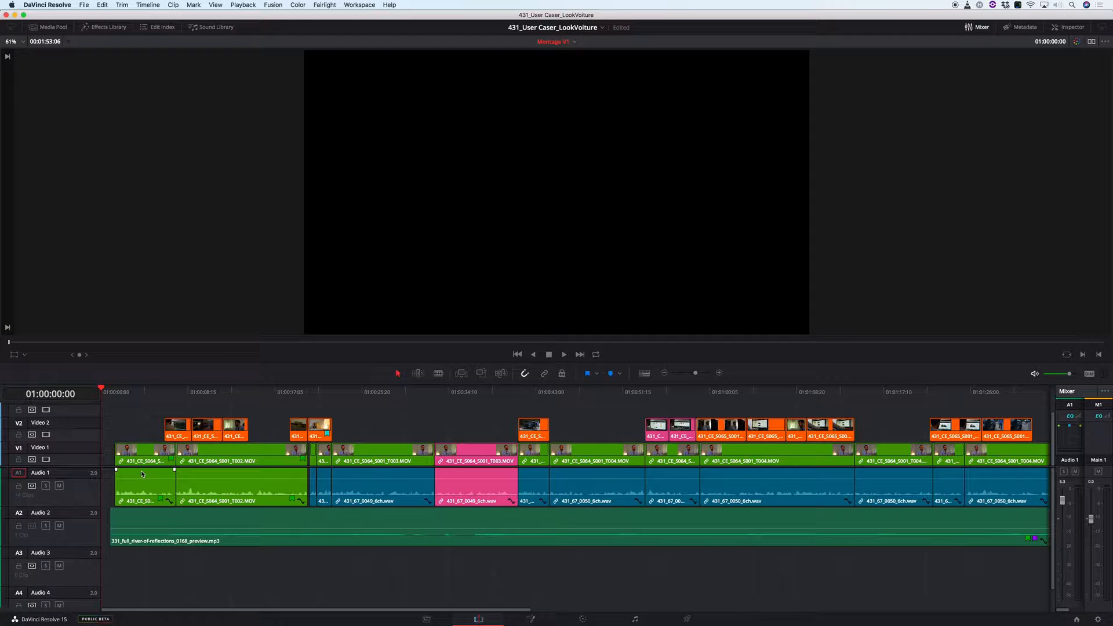
{"action": "key", "text": "space"}
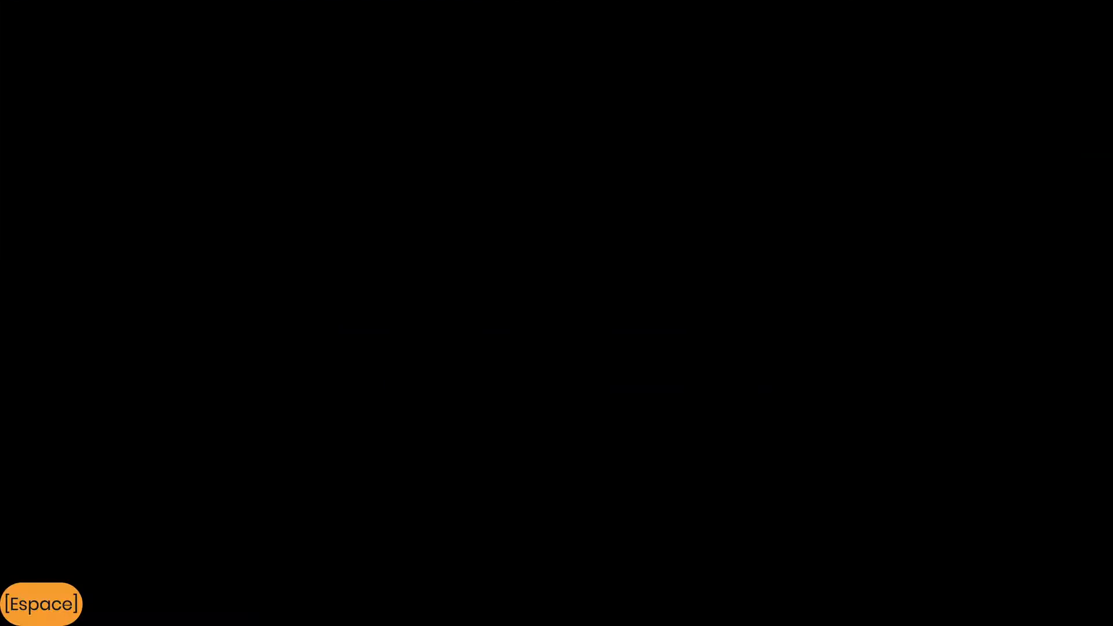